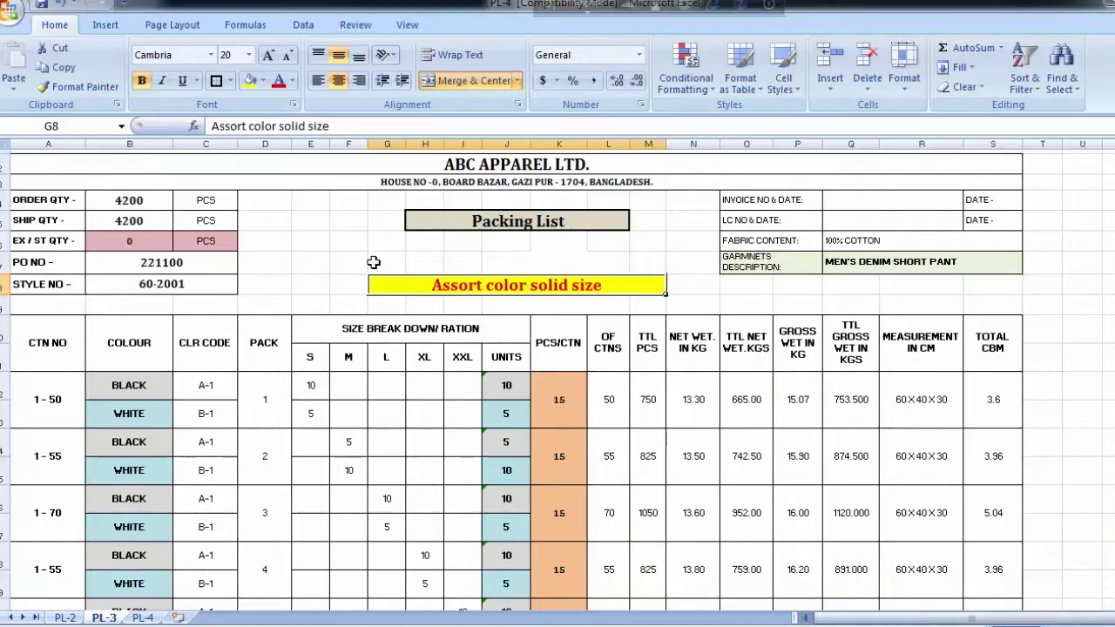
# - Examine the "Assort color solid size" title and the black and white colour rows of the first pack
pyautogui.click(338, 238)
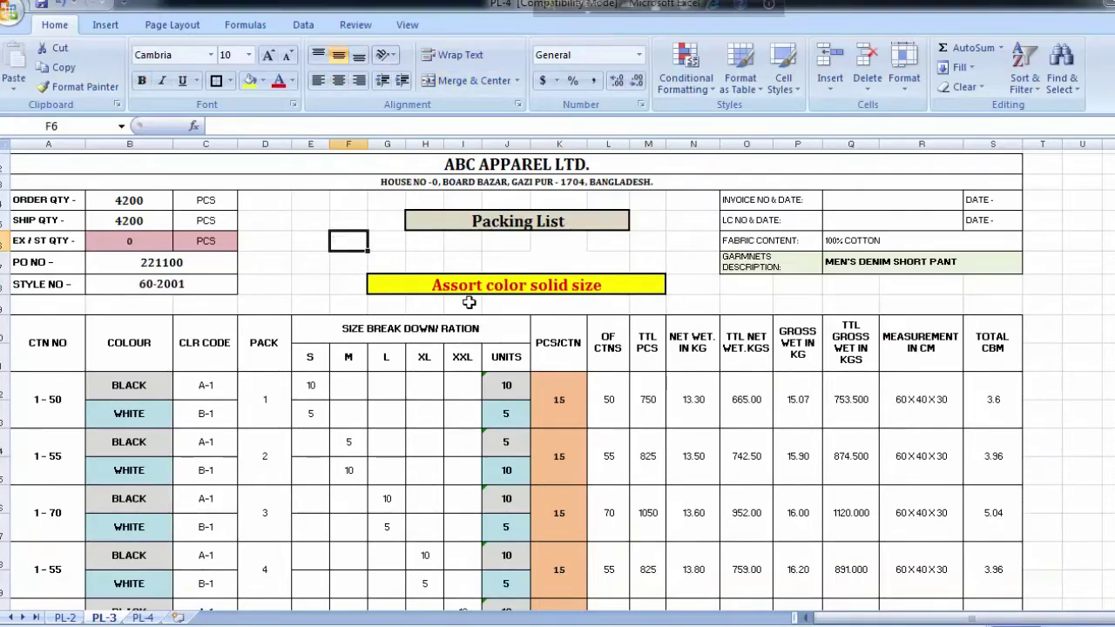
pyautogui.click(488, 286)
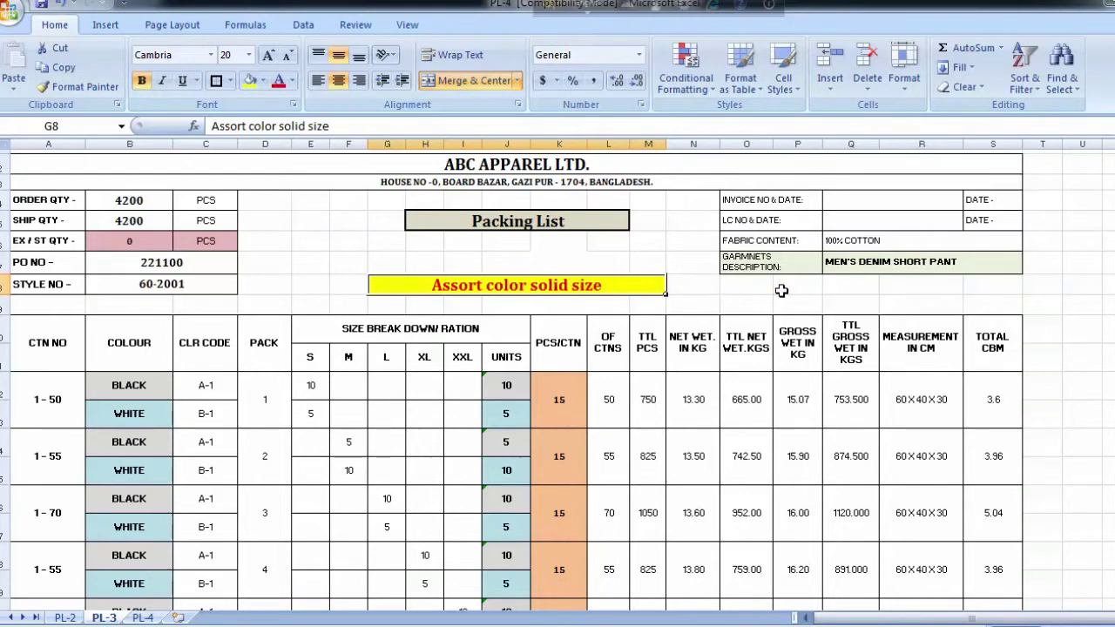
pyautogui.click(131, 412)
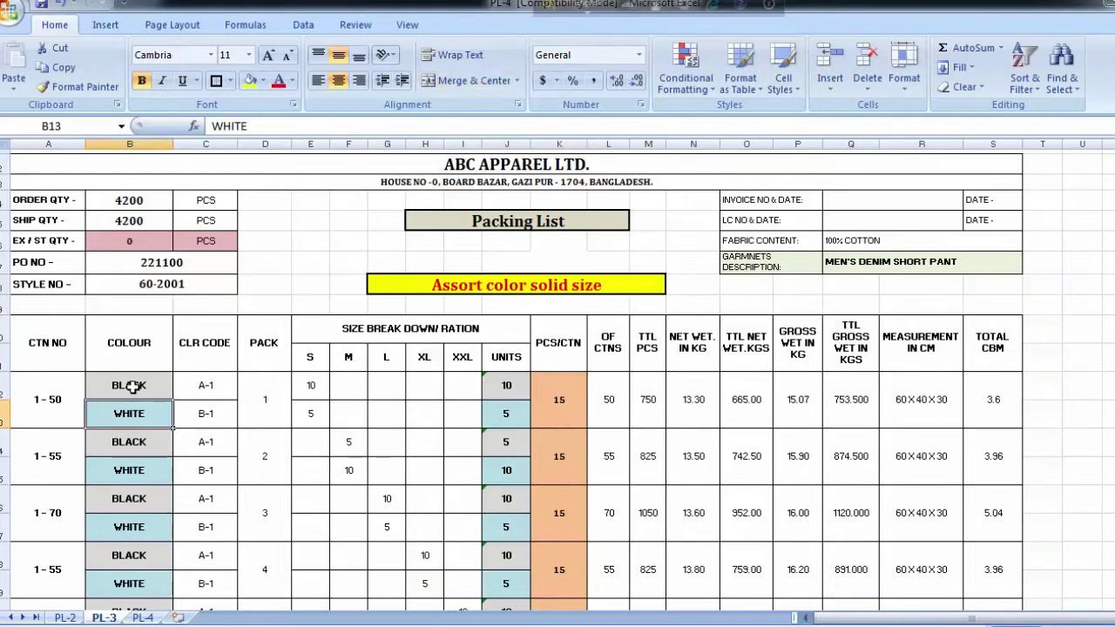
pyautogui.click(129, 386)
pyautogui.click(140, 417)
pyautogui.click(140, 389)
pyautogui.click(134, 414)
pyautogui.click(131, 386)
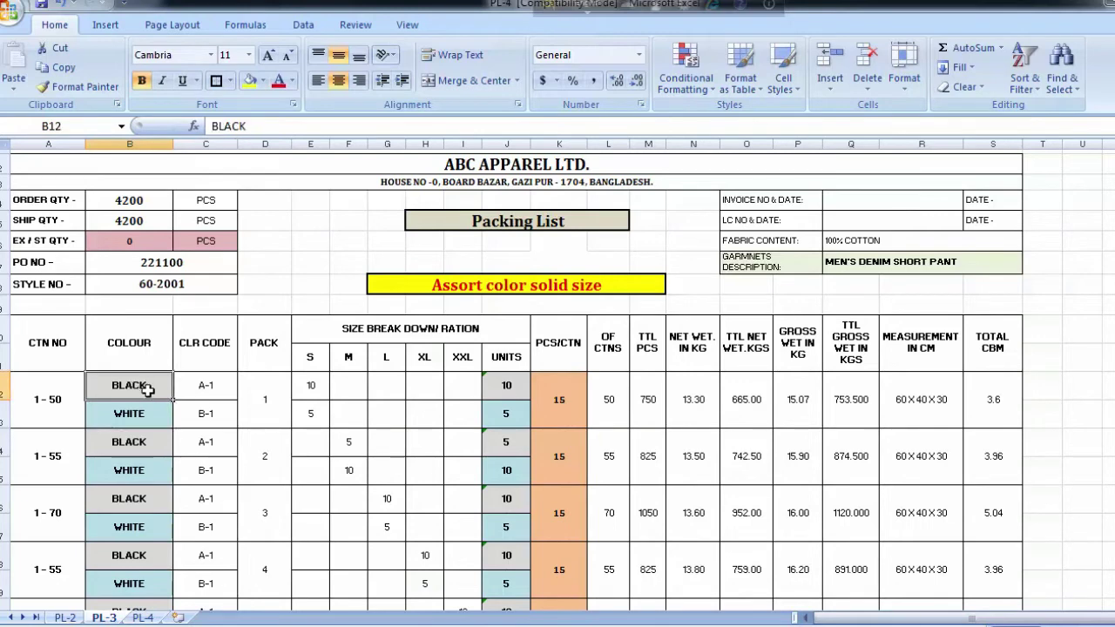
pyautogui.click(143, 416)
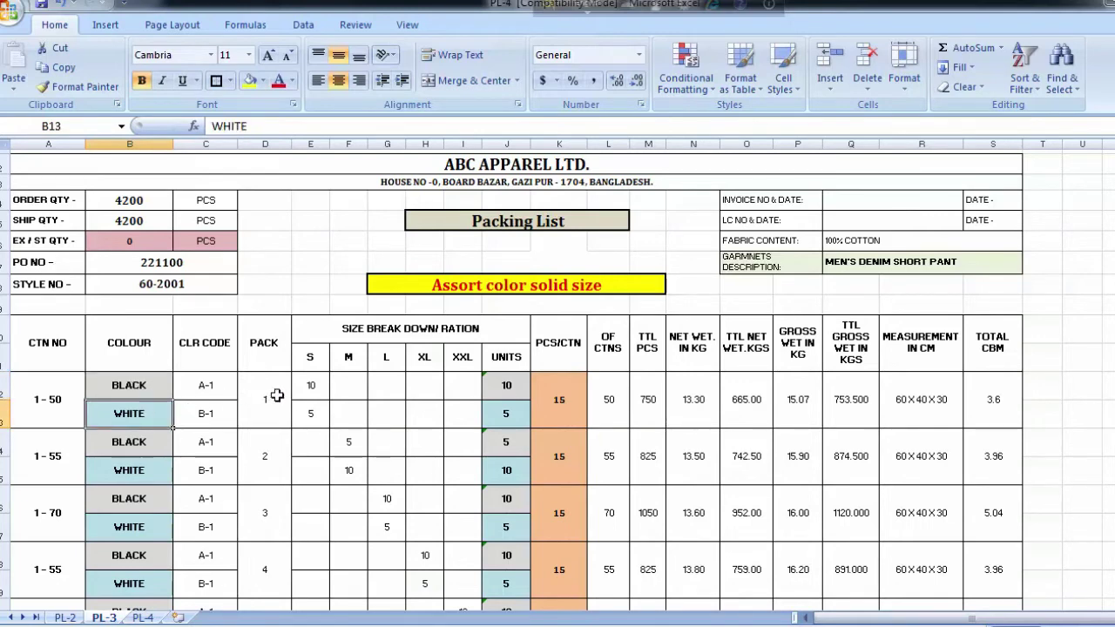
# - Examine the first pack's size S quantities for black and white against its pieces per carton
pyautogui.click(310, 358)
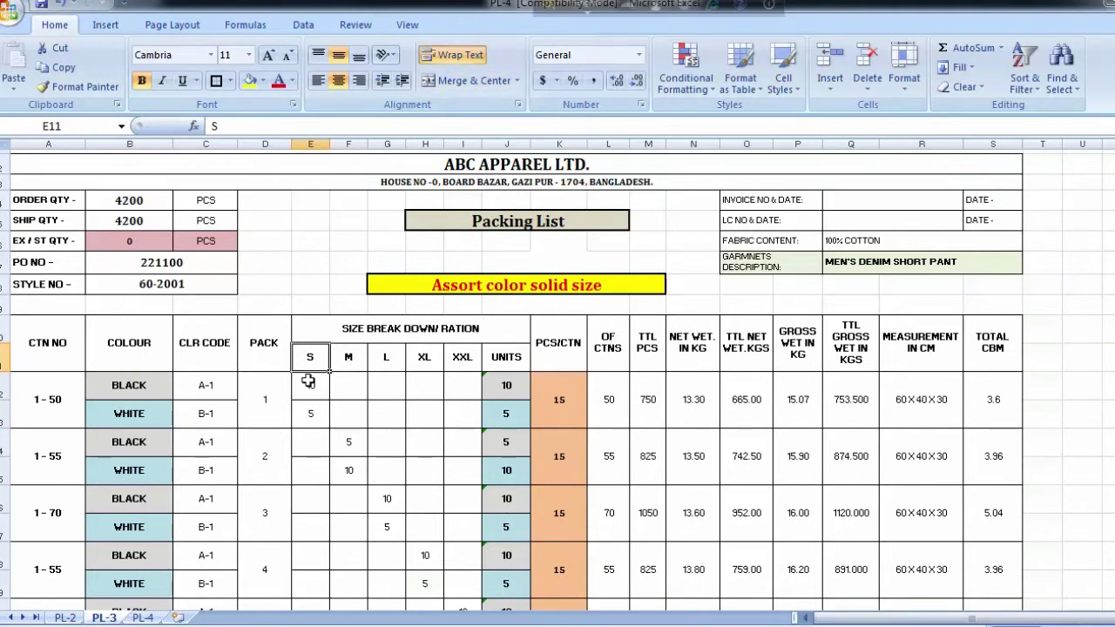
pyautogui.click(308, 383)
pyautogui.click(314, 411)
pyautogui.click(542, 405)
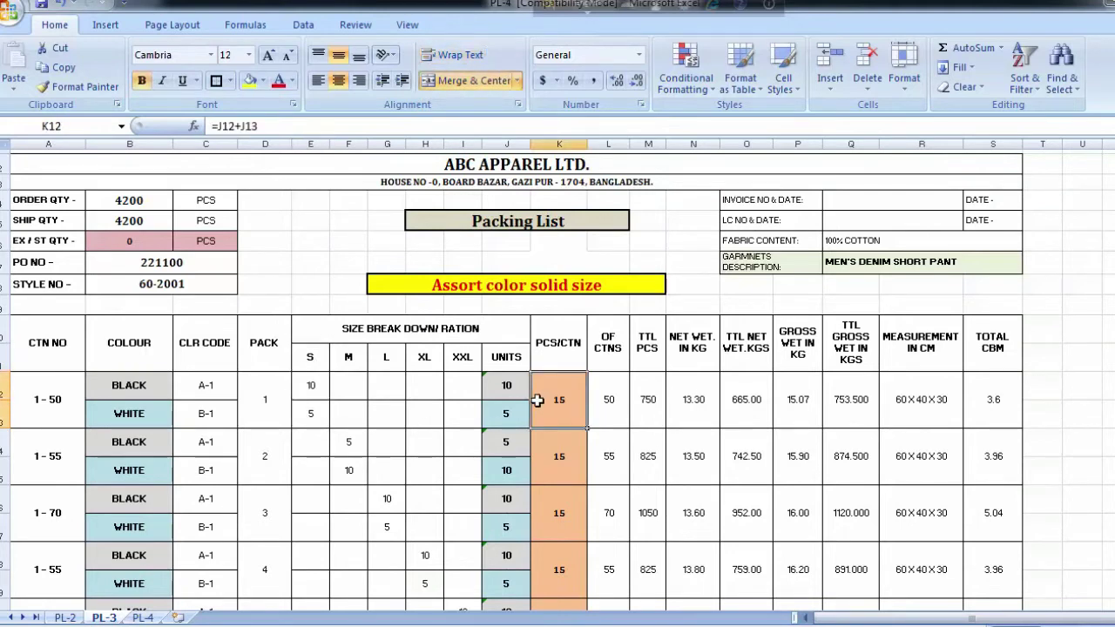
pyautogui.click(316, 386)
pyautogui.click(142, 417)
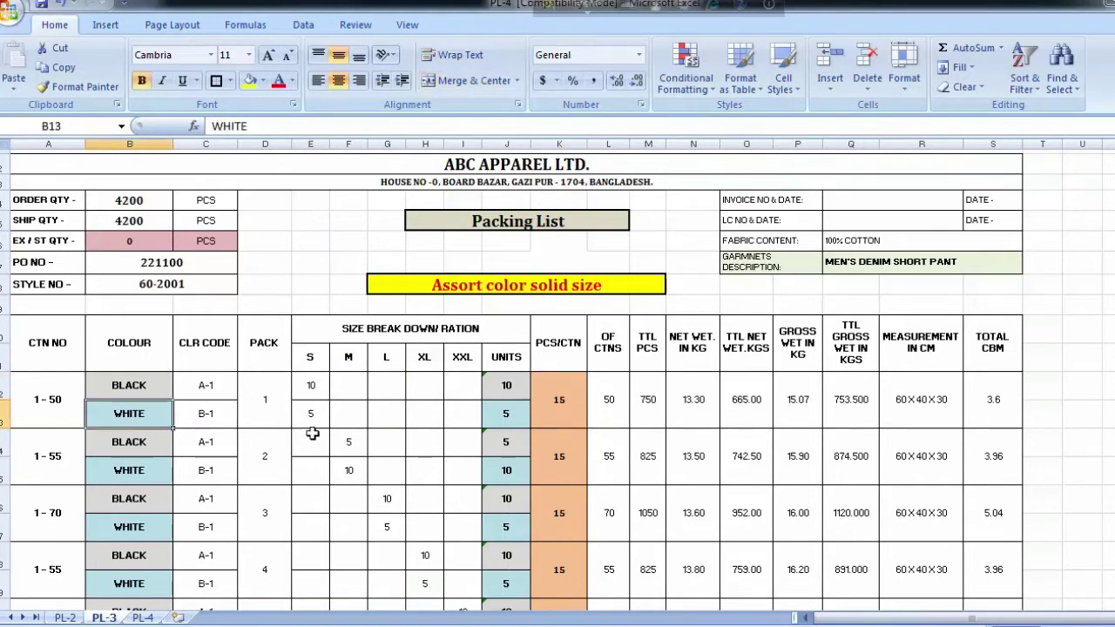
pyautogui.click(319, 411)
pyautogui.click(550, 402)
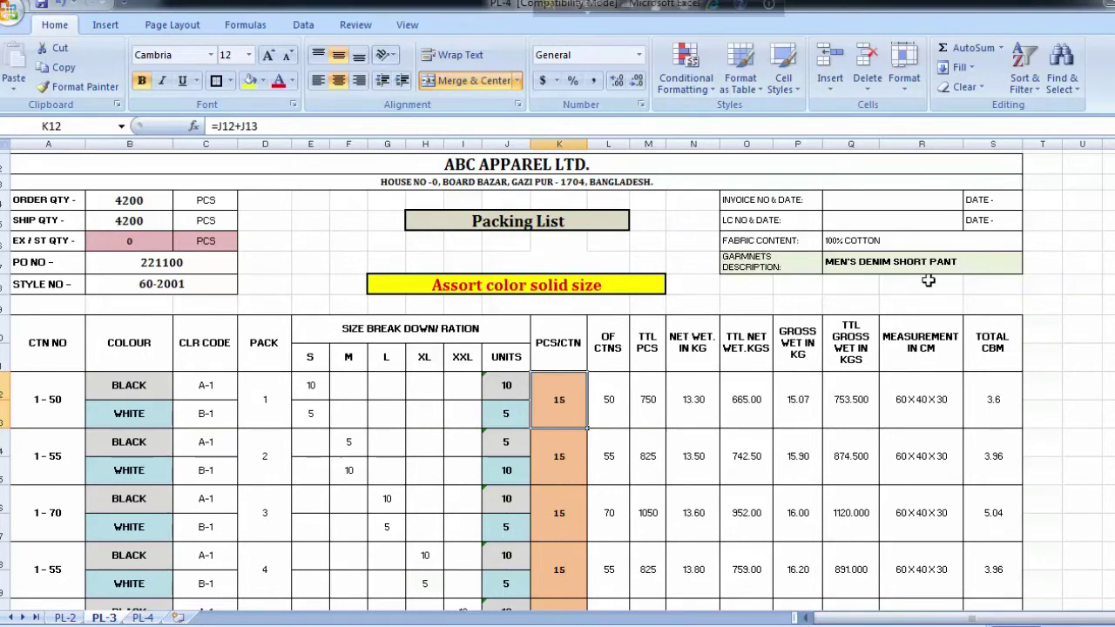
# - Review the packing list's order, shipment, PO and style fields and its invoice, LC, fabric and garment description fields
pyautogui.click(83, 220)
pyautogui.click(52, 196)
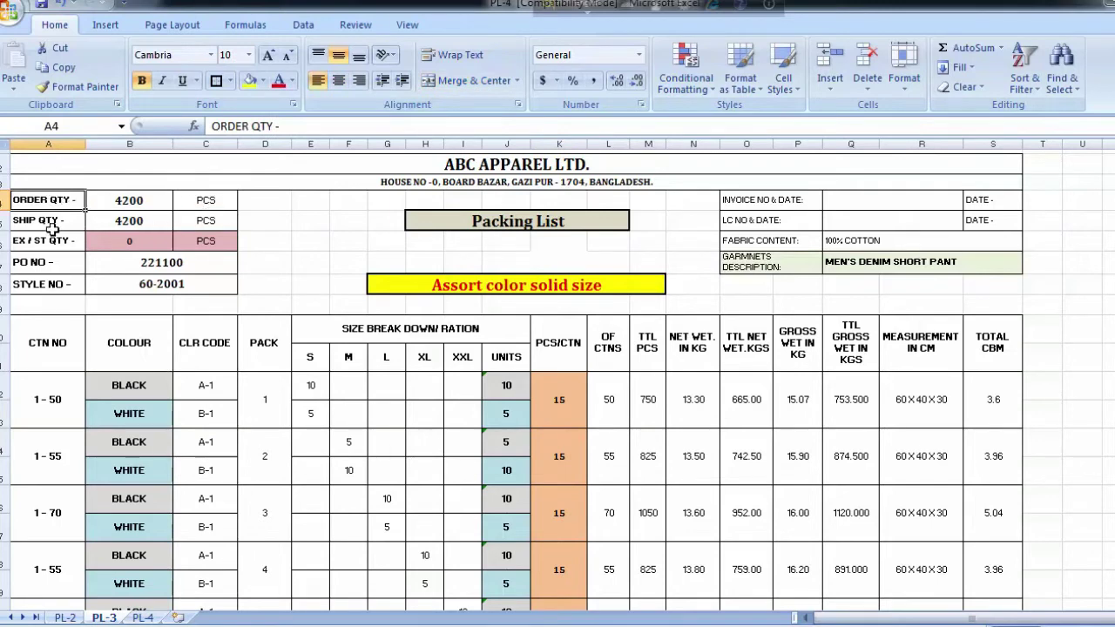
pyautogui.click(44, 224)
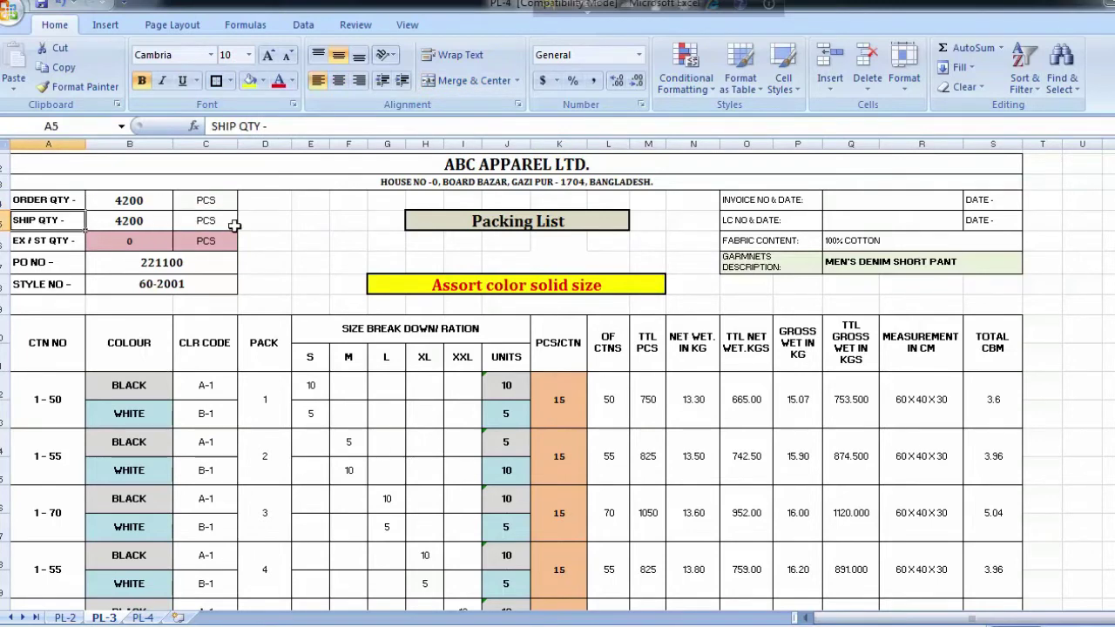
pyautogui.click(52, 254)
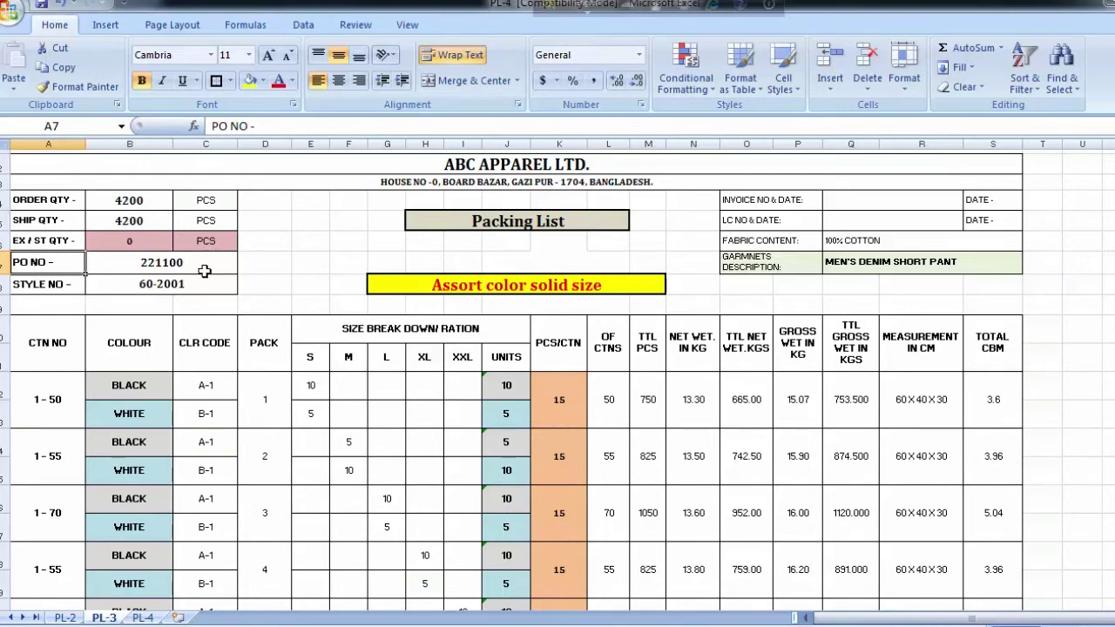
pyautogui.click(55, 298)
pyautogui.click(213, 275)
pyautogui.click(769, 206)
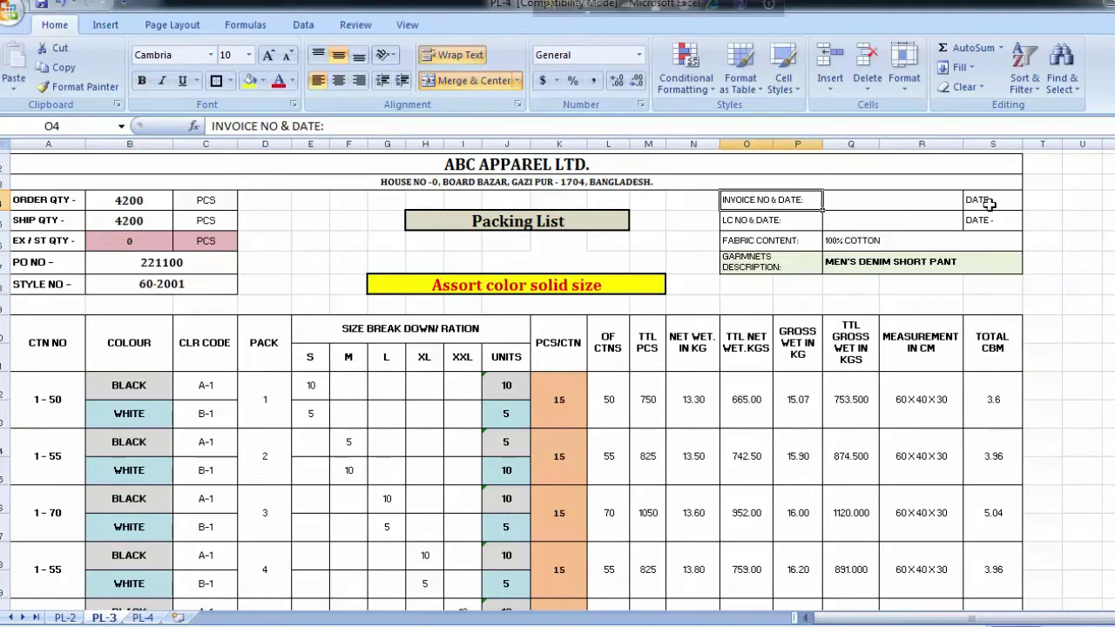
pyautogui.click(772, 219)
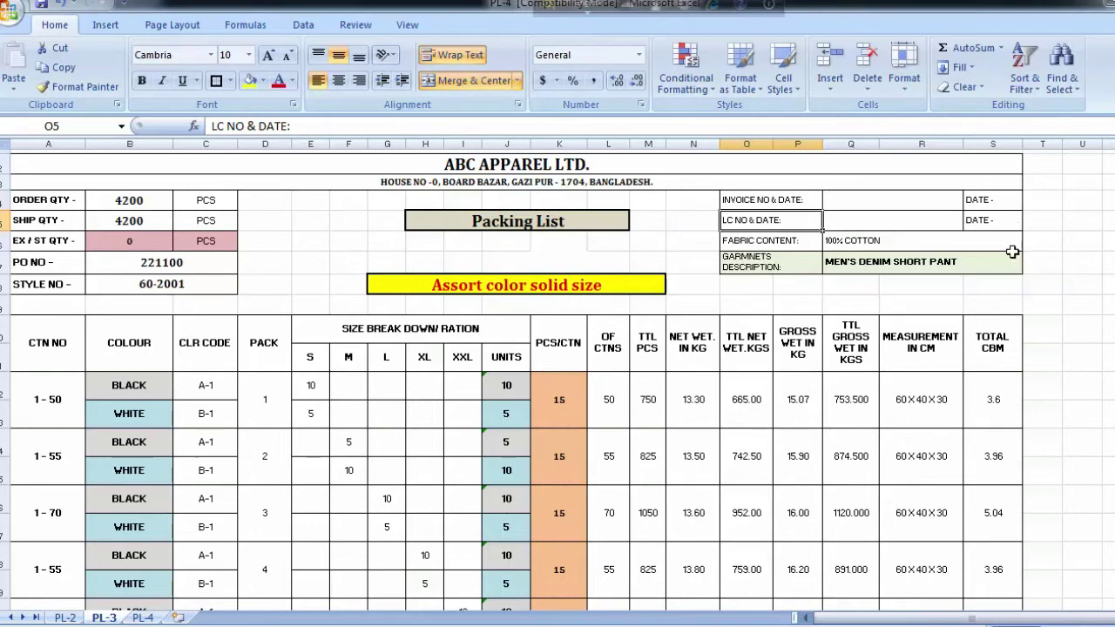
pyautogui.click(745, 244)
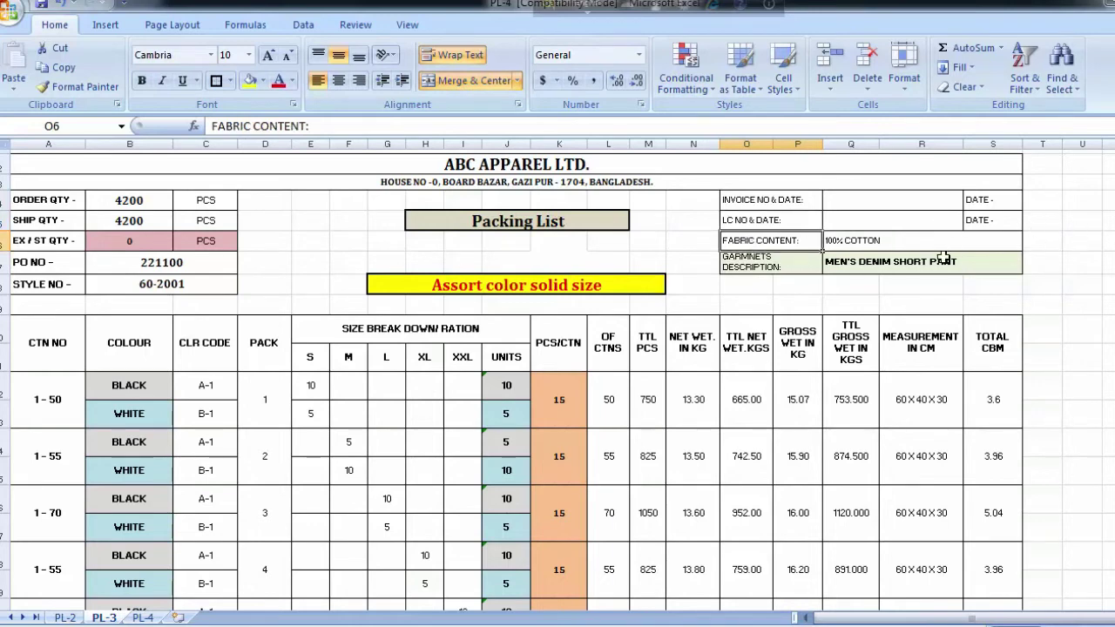
pyautogui.click(750, 263)
# - Fill the packing table's whole heading block, from CTN NO to TOTAL CBM, with a tan background colour
pyautogui.click(4, 343)
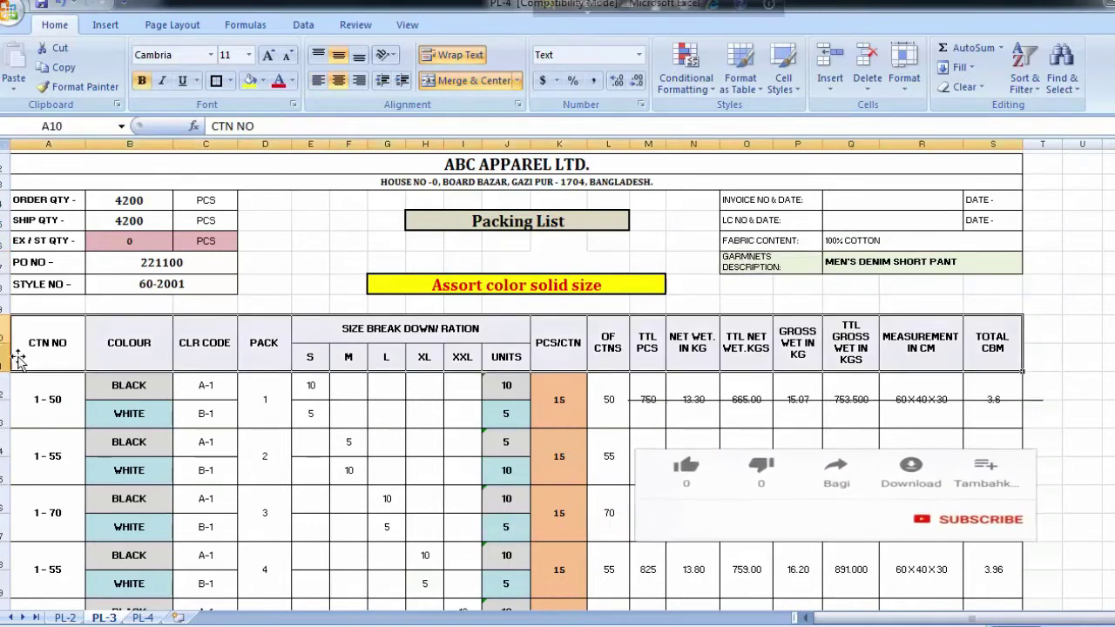
pyautogui.click(47, 351)
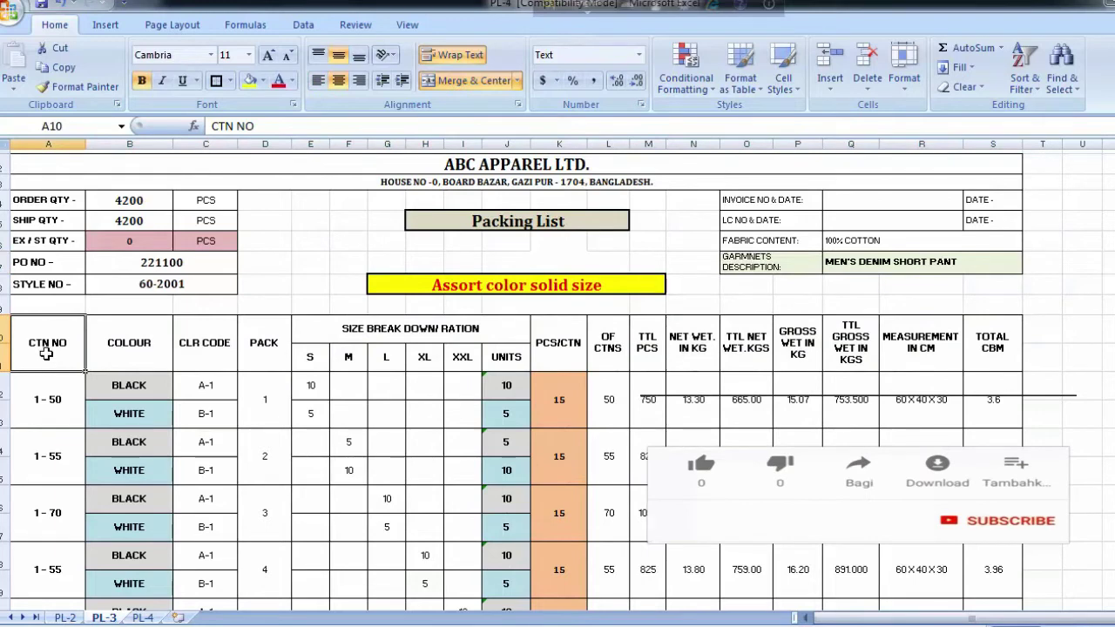
pyautogui.moveTo(47, 351); pyautogui.dragTo(993, 348)
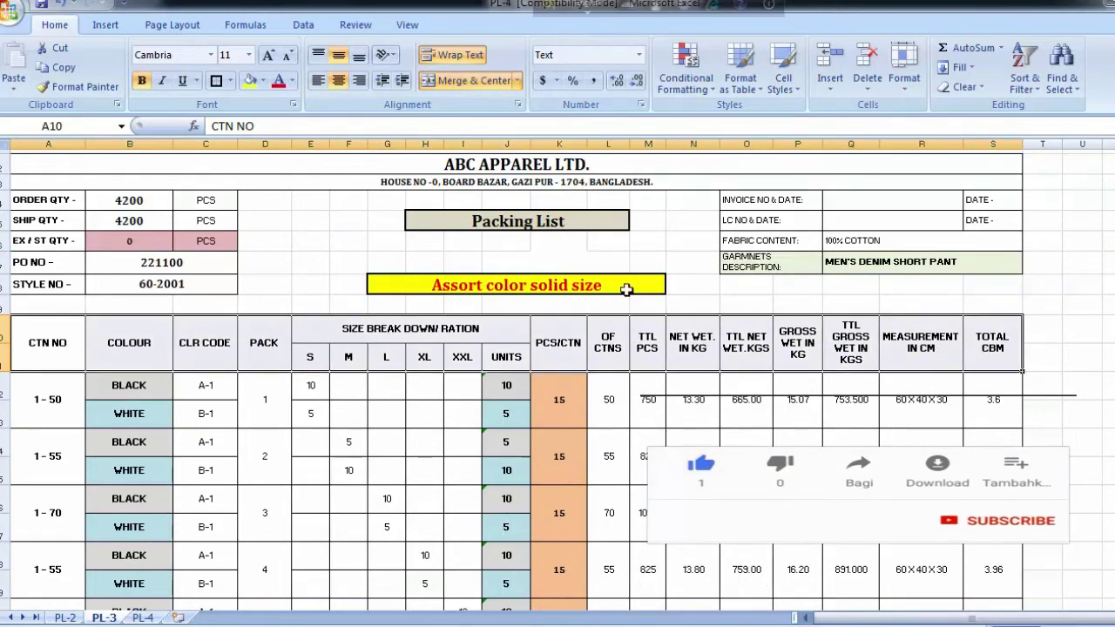
pyautogui.click(263, 80)
pyautogui.click(265, 399)
# - Make the number of cartons for the first pack (size S) bold in cell L12
pyautogui.click(48, 348)
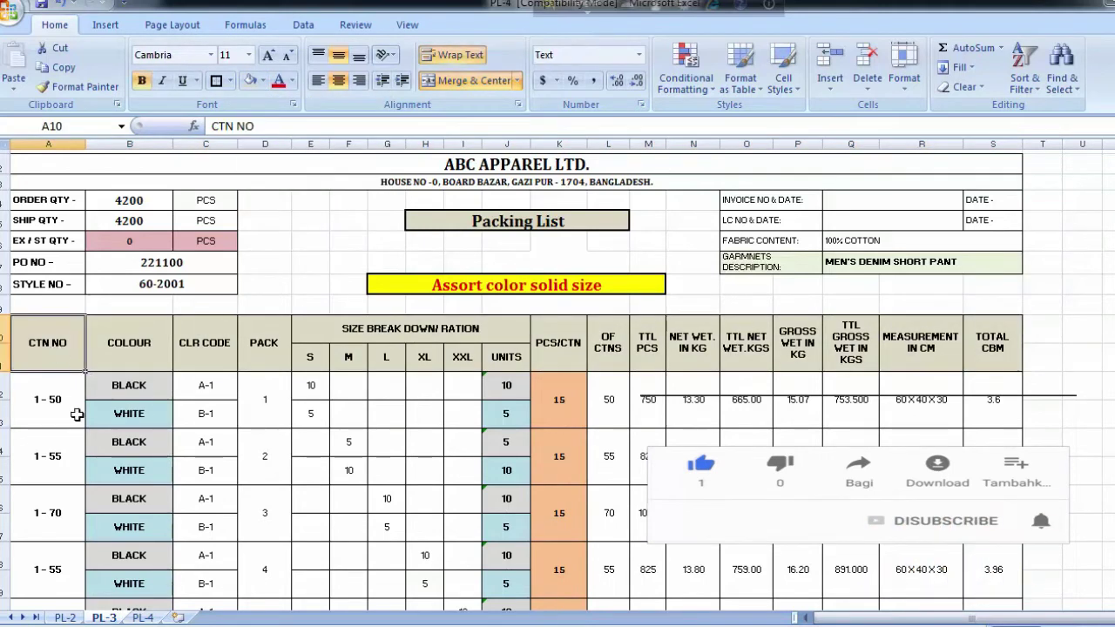
pyautogui.click(76, 413)
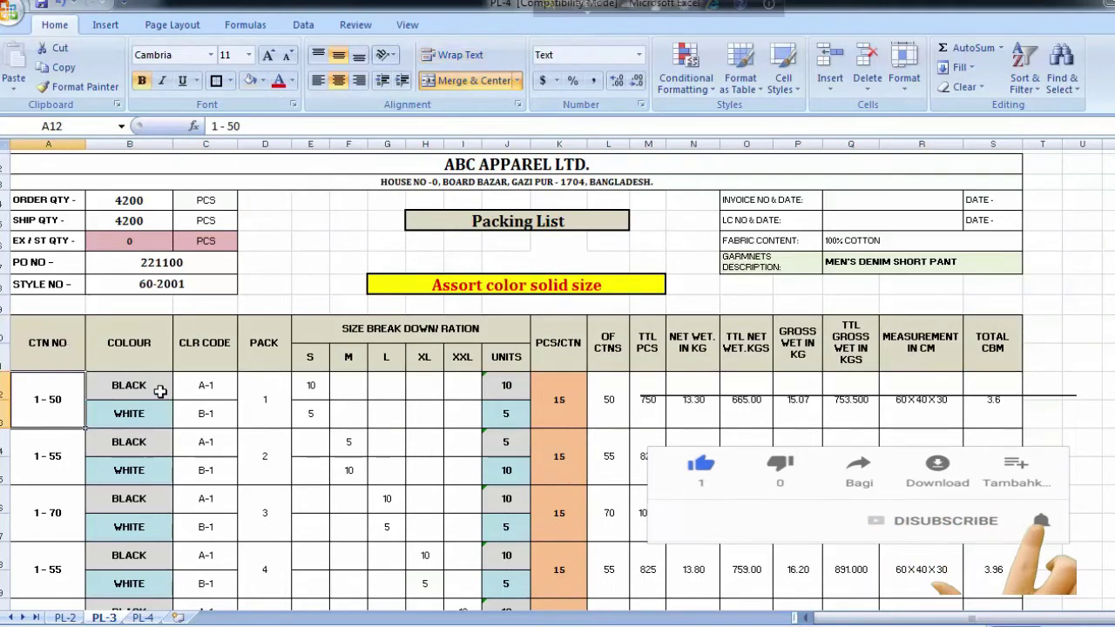
pyautogui.click(301, 365)
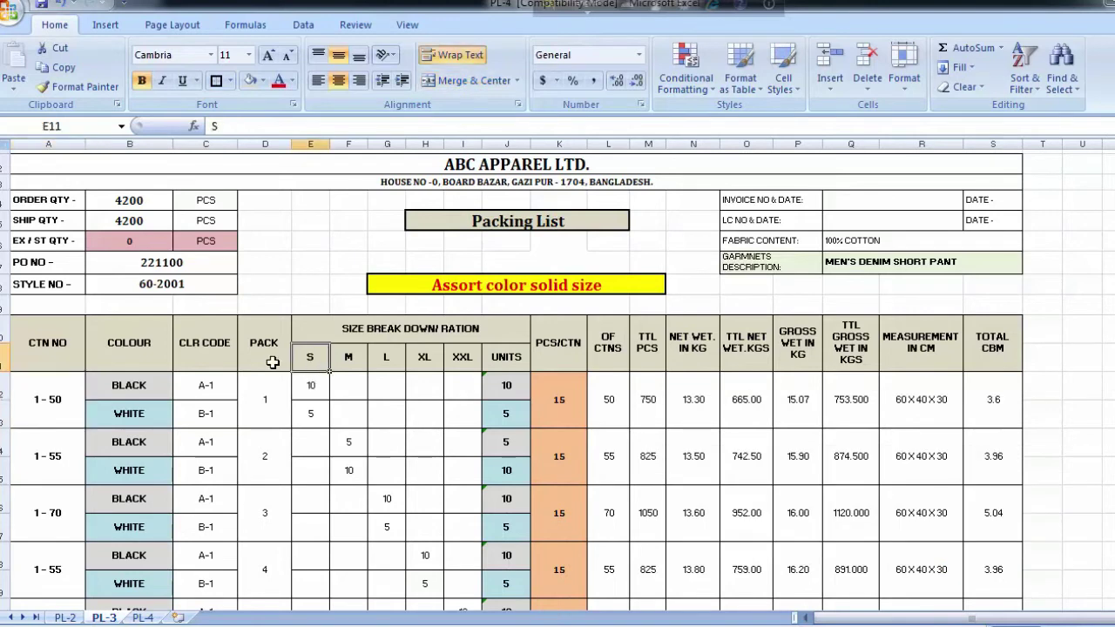
pyautogui.click(54, 406)
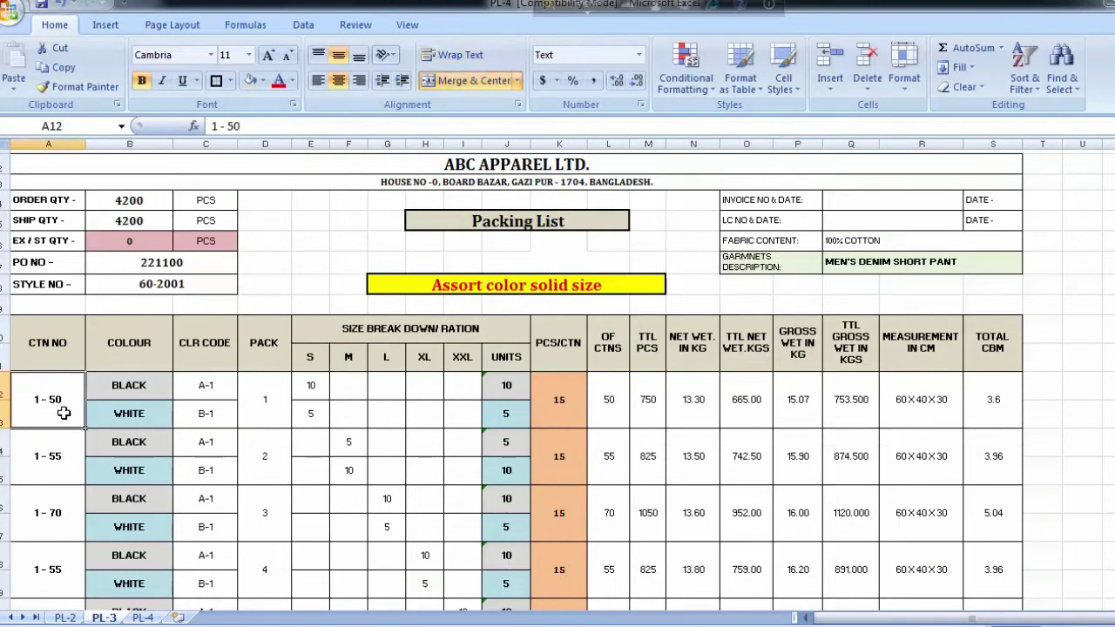
pyautogui.click(305, 361)
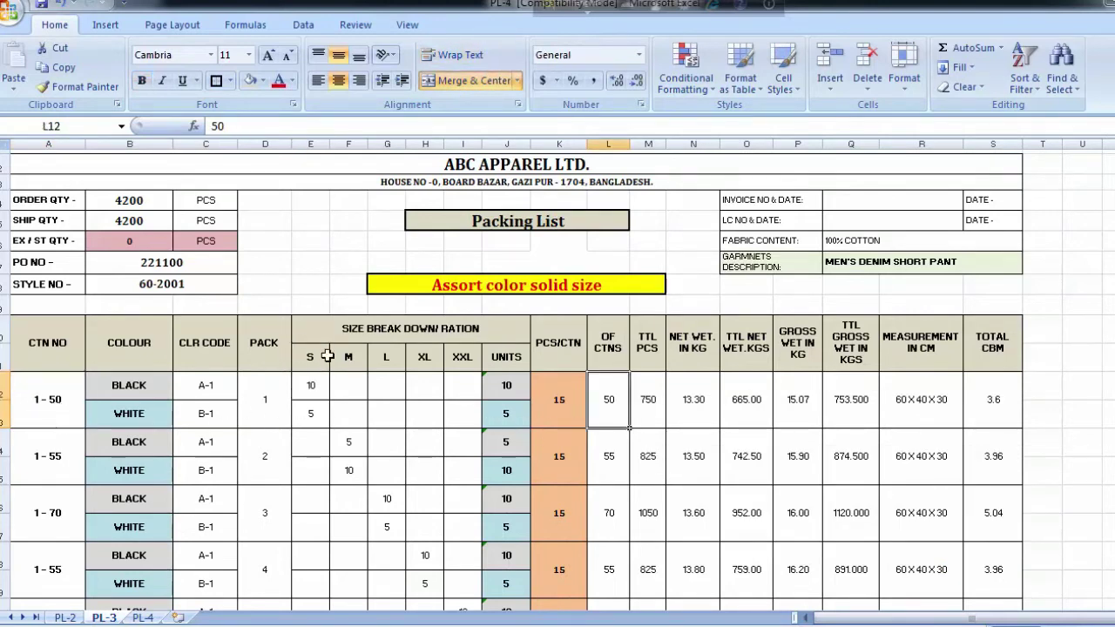
pyautogui.click(615, 402)
pyautogui.click(141, 81)
pyautogui.click(58, 403)
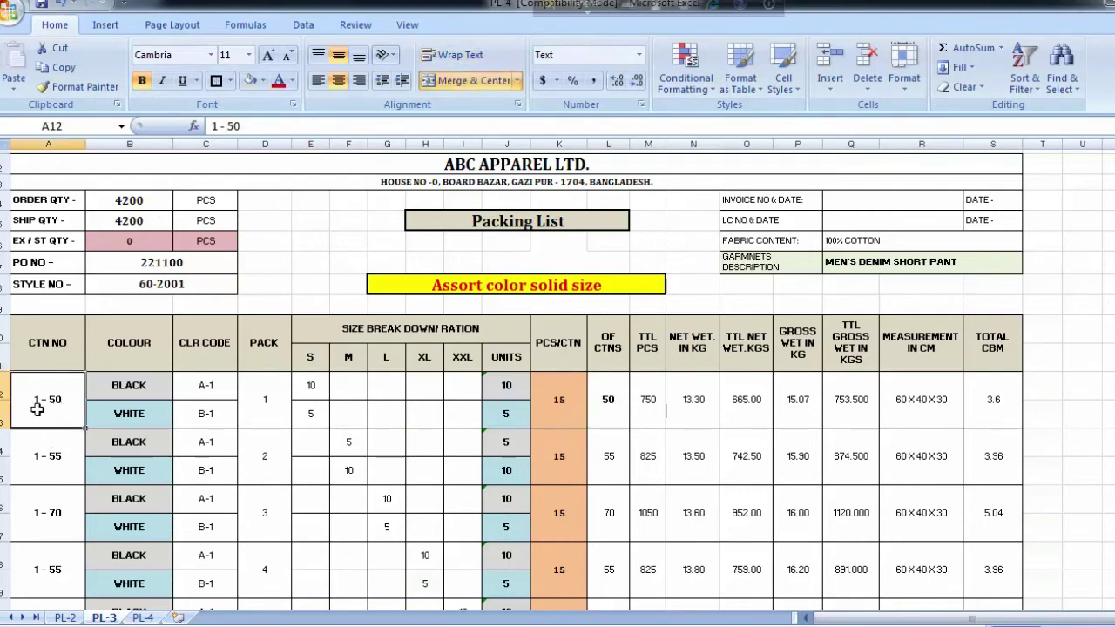
# - Compare the carton counts with the carton number ranges for sizes M, L, XL and XXL
pyautogui.click(349, 357)
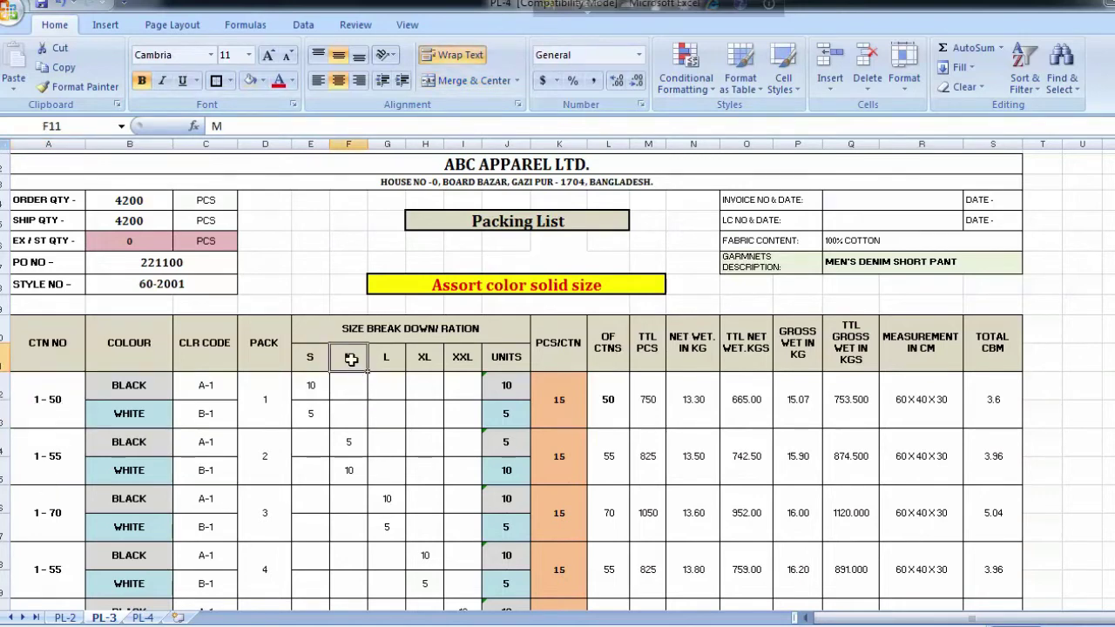
pyautogui.click(609, 461)
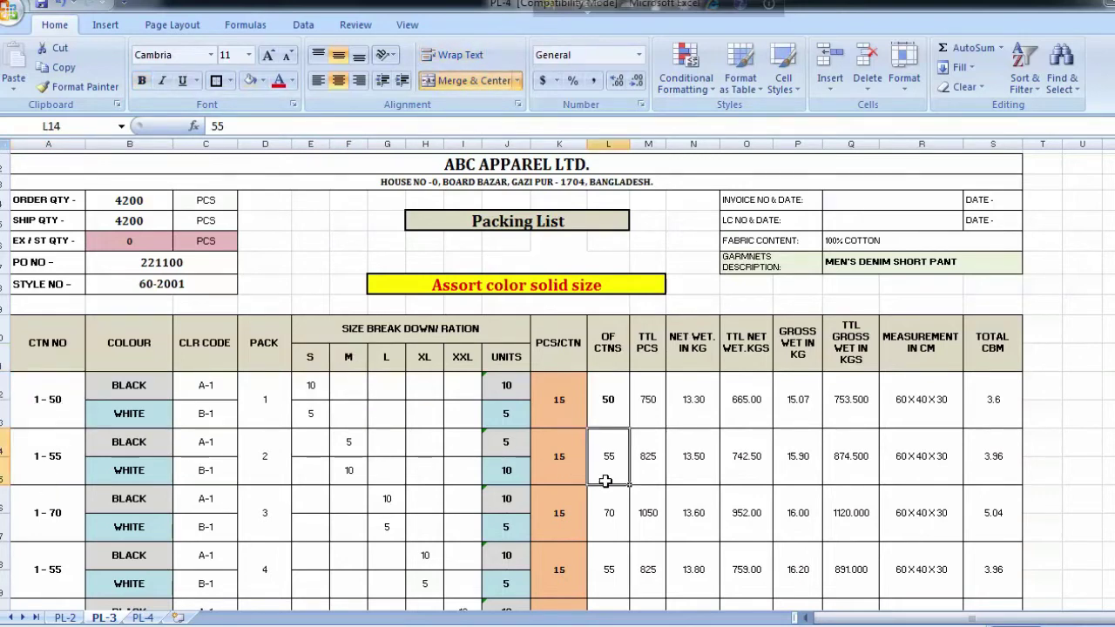
pyautogui.click(48, 461)
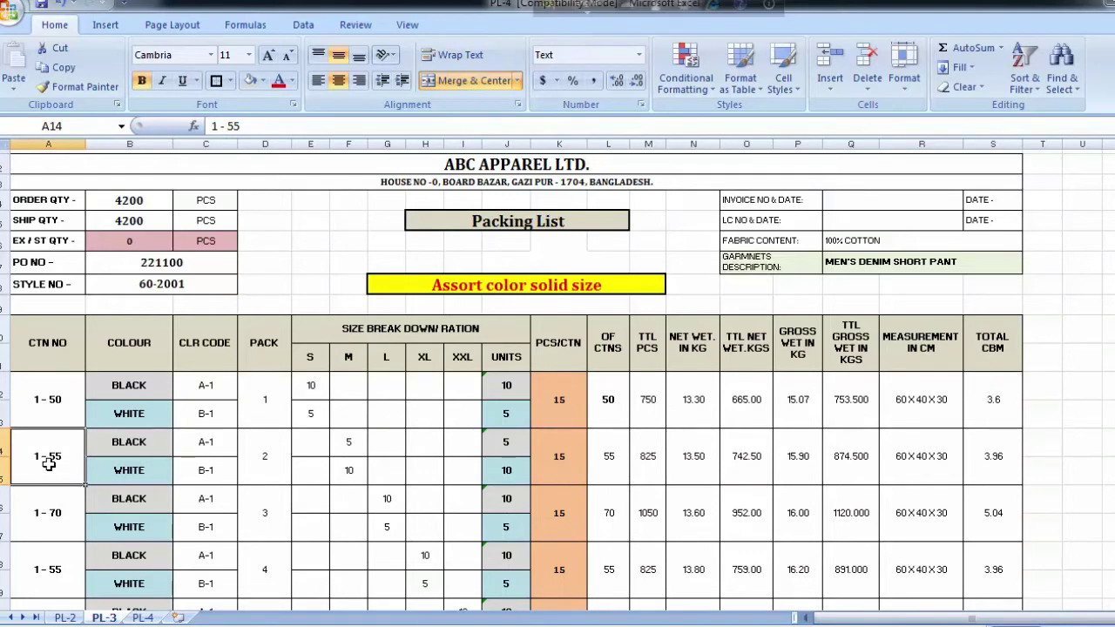
pyautogui.click(381, 371)
pyautogui.click(624, 517)
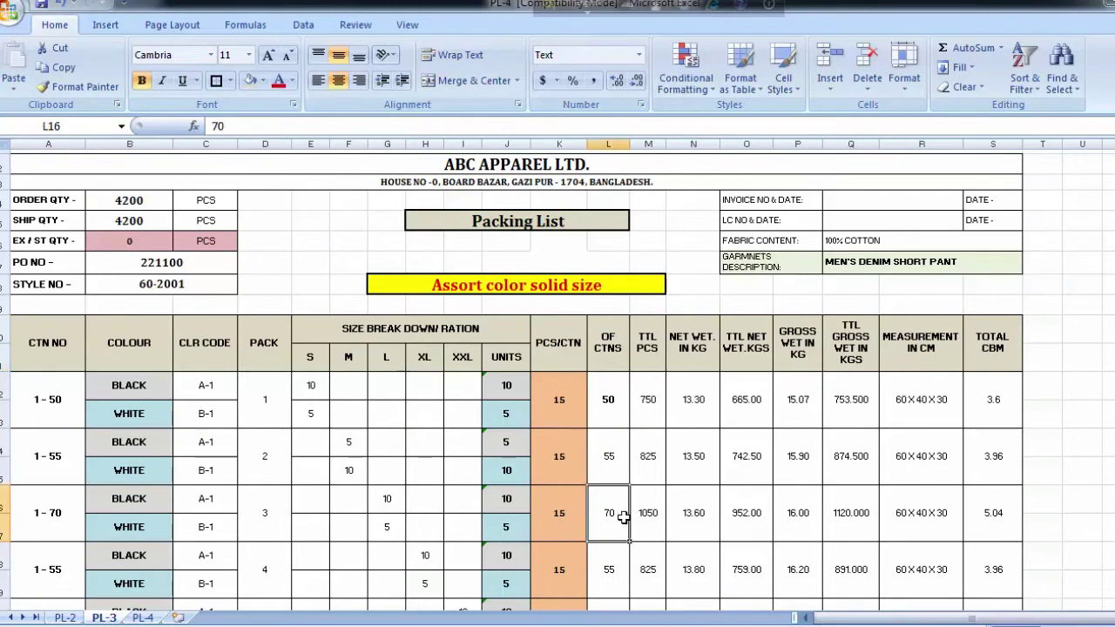
pyautogui.click(48, 514)
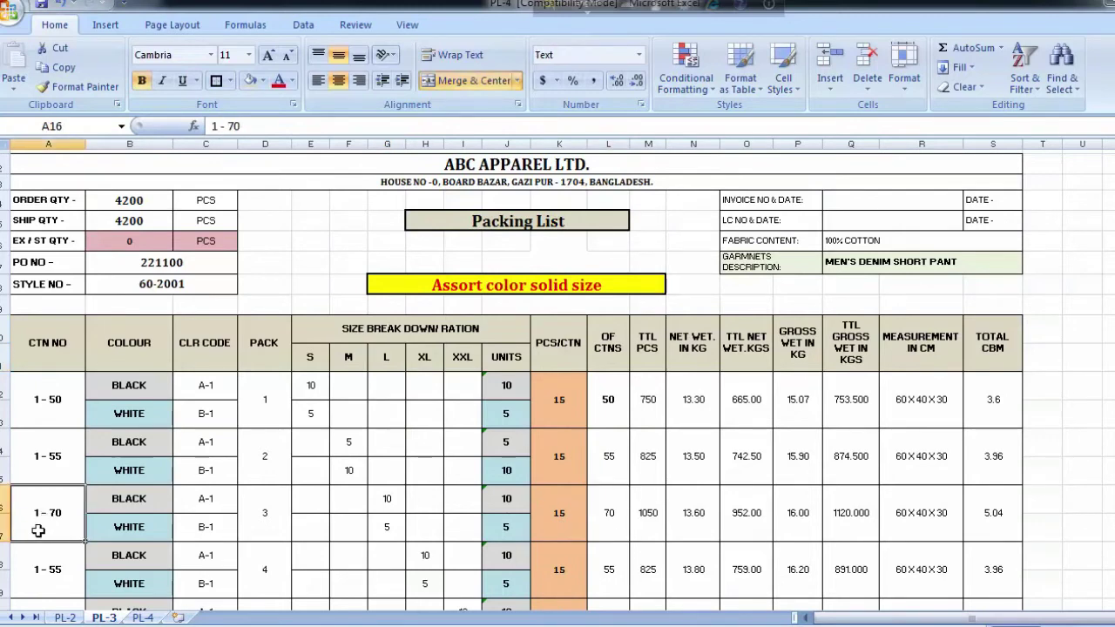
pyautogui.scroll(-2, 236, 538)
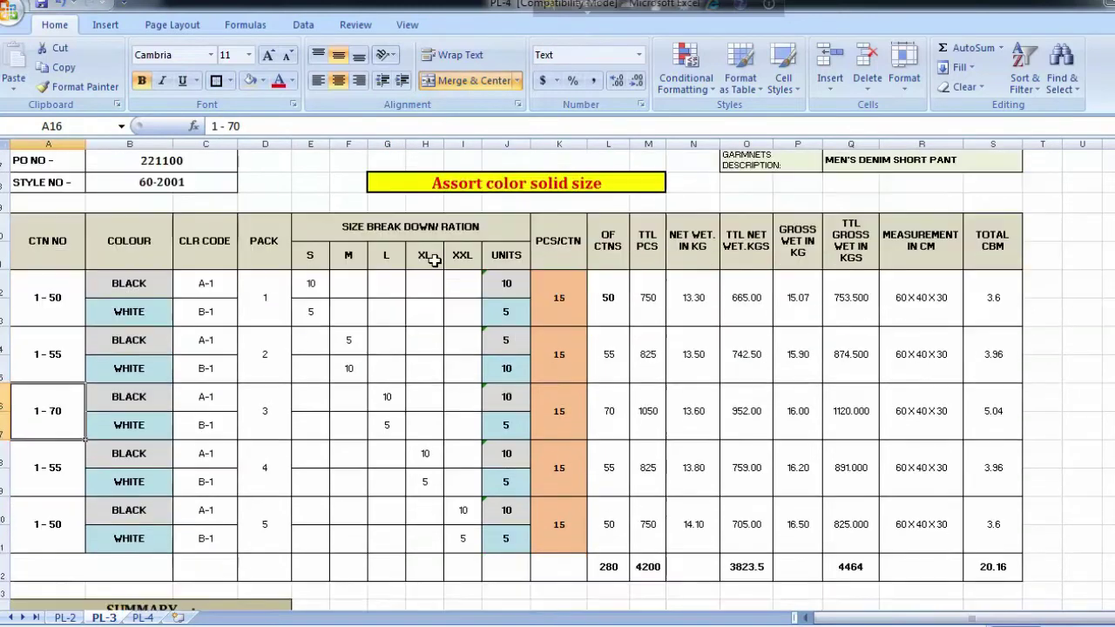
pyautogui.click(427, 259)
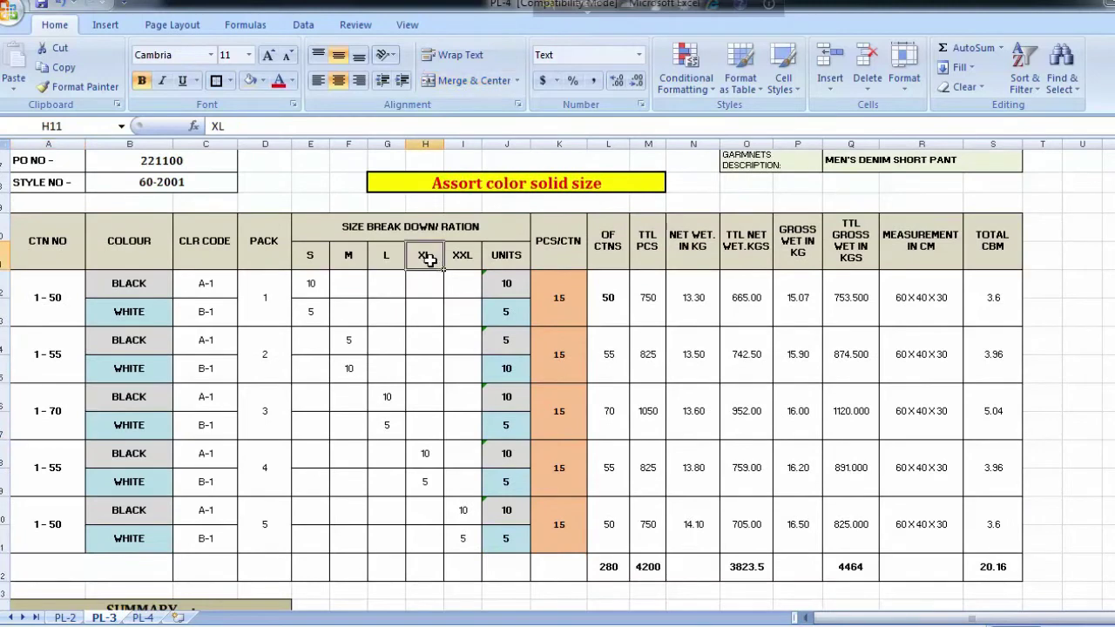
pyautogui.click(612, 473)
pyautogui.click(38, 476)
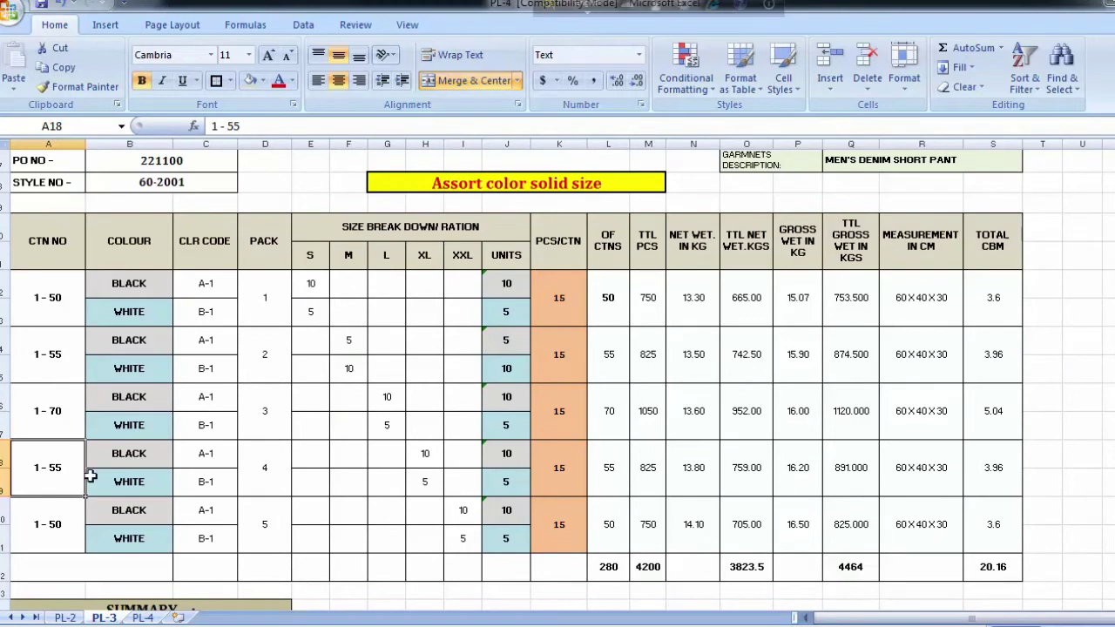
pyautogui.click(461, 254)
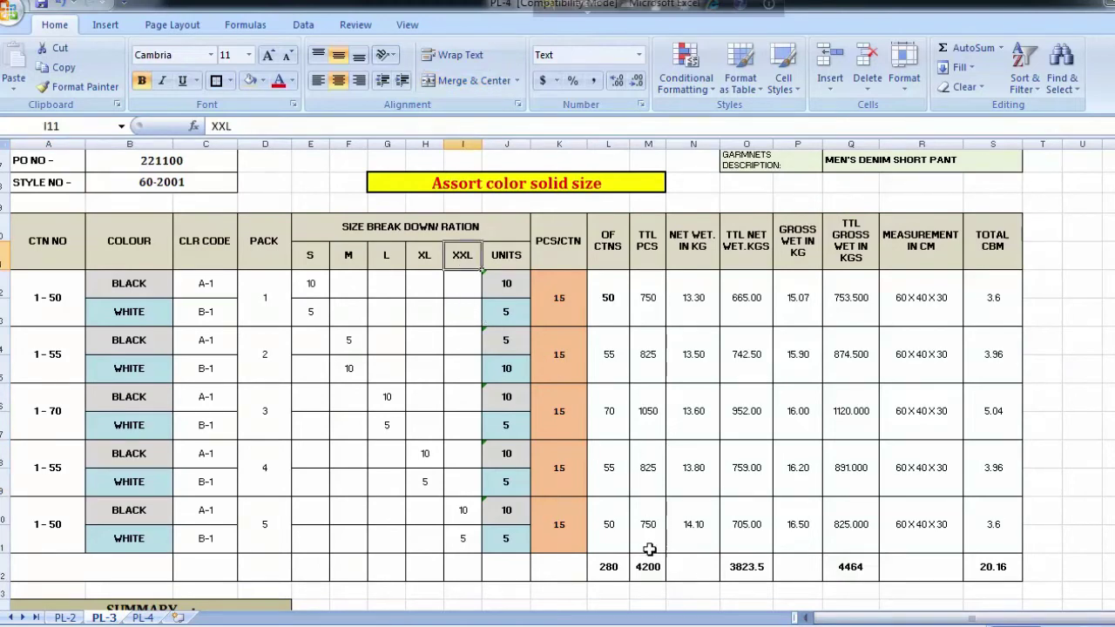
pyautogui.click(610, 527)
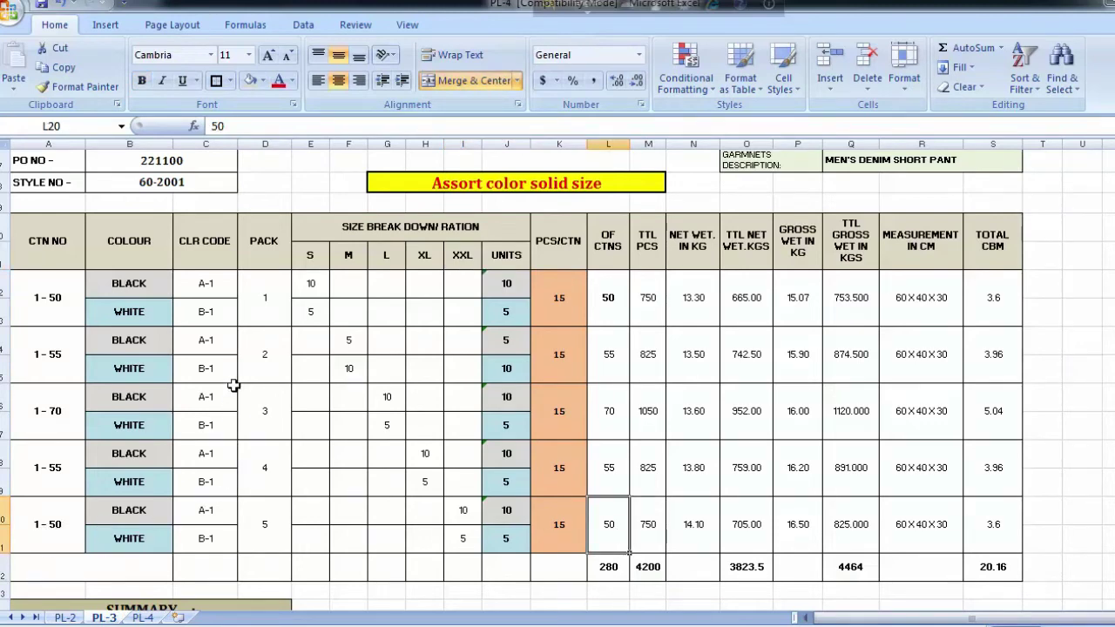
# - Review the PACK column, checking the pack number assigned to each of the five size groups
pyautogui.click(272, 243)
pyautogui.click(265, 302)
pyautogui.click(264, 355)
pyautogui.click(272, 422)
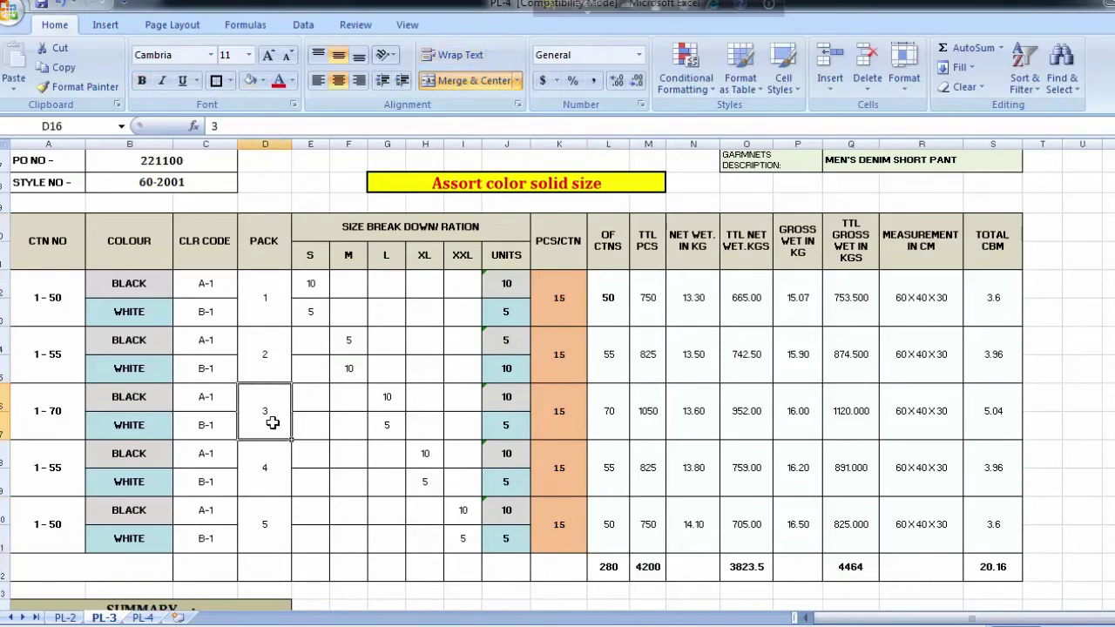
pyautogui.click(268, 476)
pyautogui.click(272, 534)
pyautogui.click(266, 331)
pyautogui.click(265, 279)
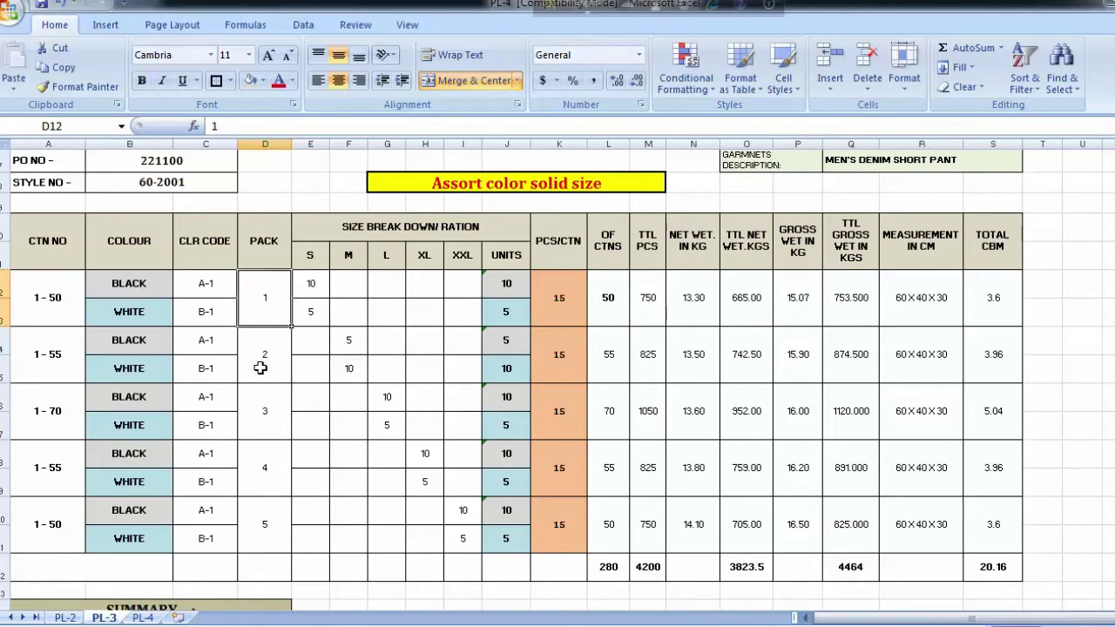
pyautogui.click(268, 516)
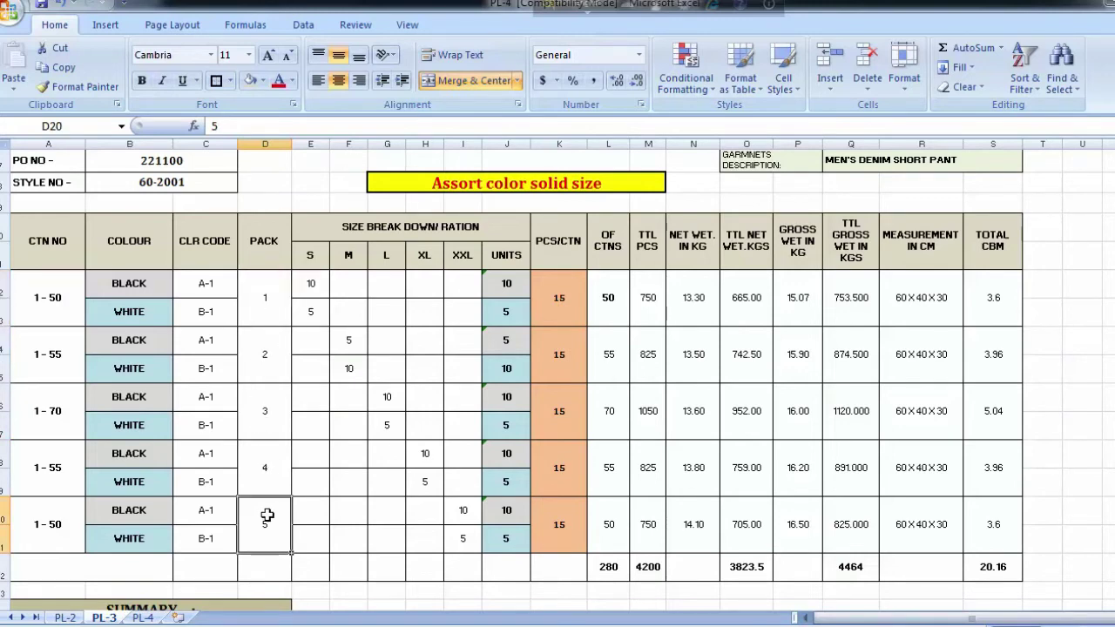
# - Examine the black and white size ratios for S, M, L, XL and XXL, and the last pack's pieces-per-carton formula
pyautogui.click(314, 289)
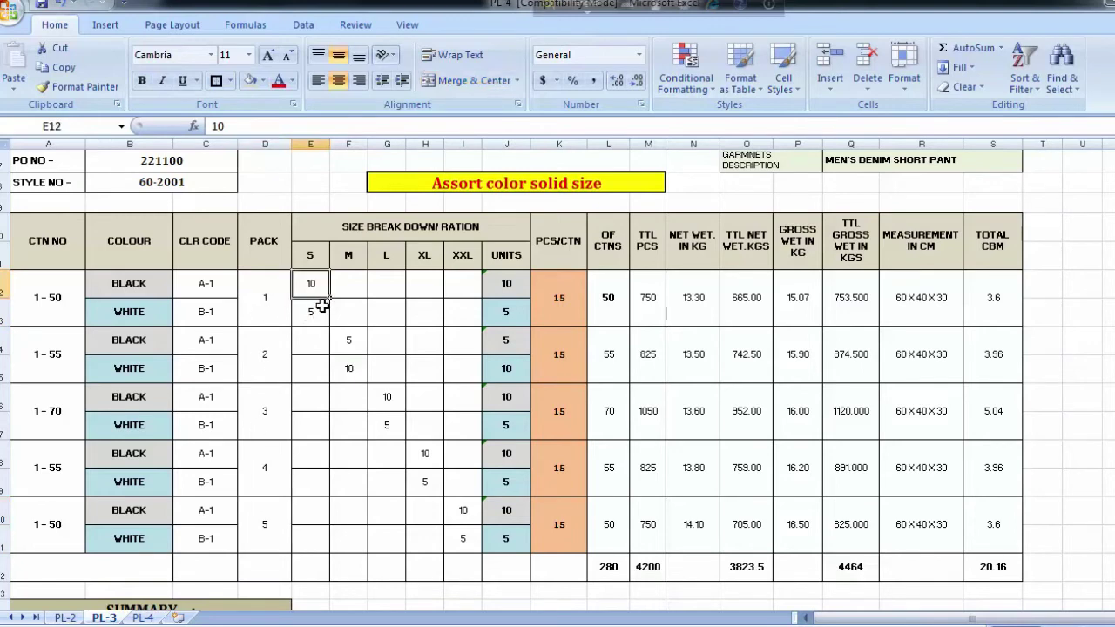
pyautogui.click(311, 311)
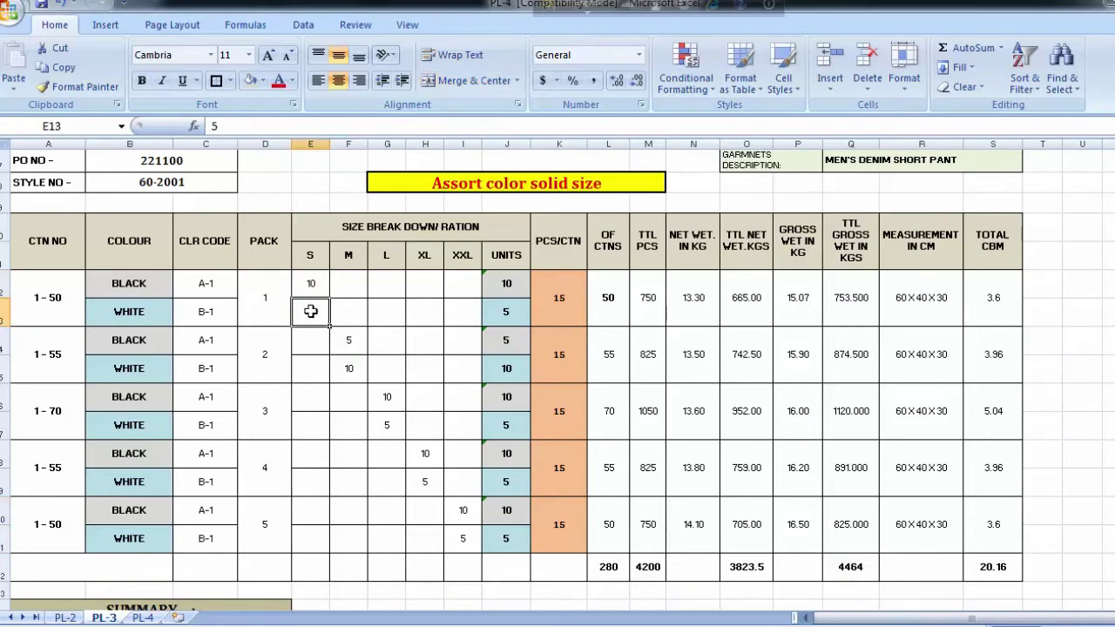
pyautogui.click(311, 289)
pyautogui.click(309, 316)
pyautogui.click(357, 341)
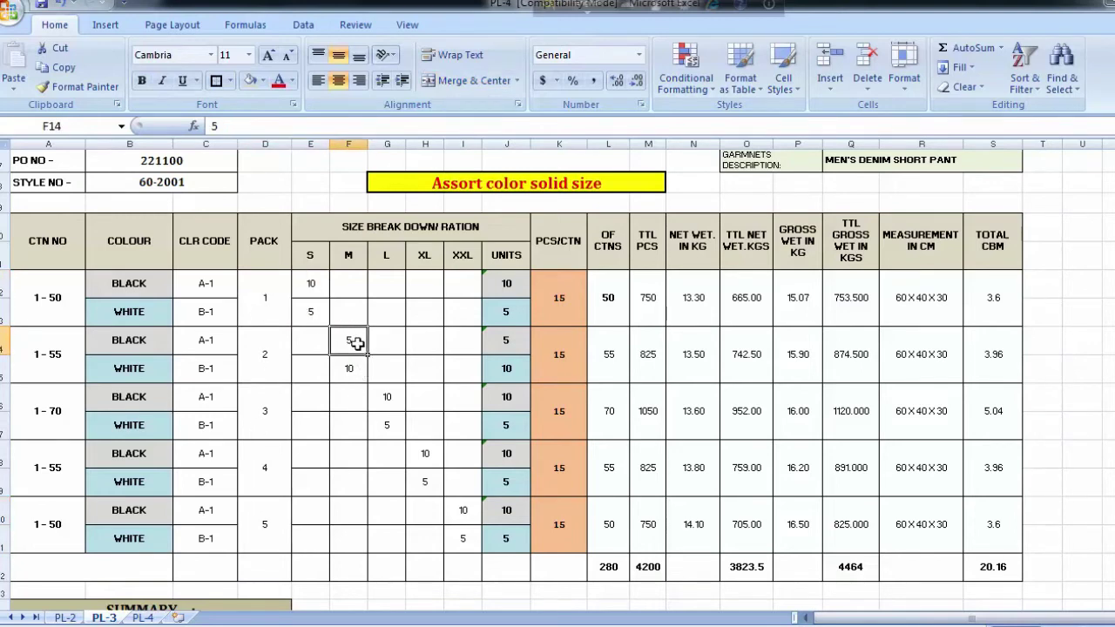
pyautogui.click(354, 369)
pyautogui.click(463, 538)
pyautogui.click(383, 399)
pyautogui.click(384, 424)
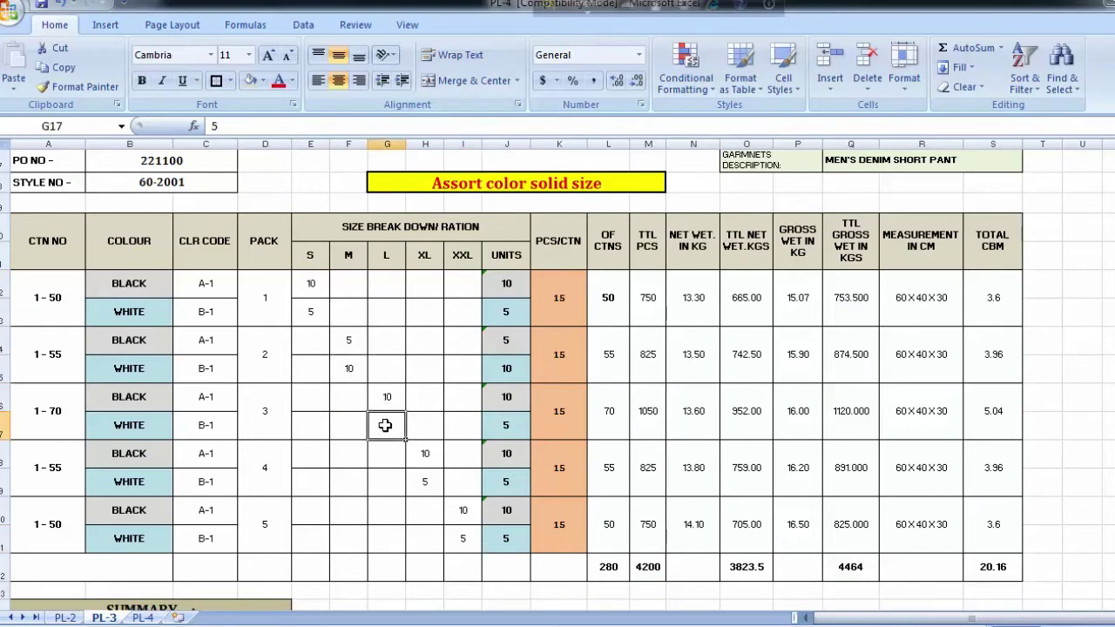
pyautogui.click(423, 455)
pyautogui.click(424, 481)
pyautogui.click(462, 510)
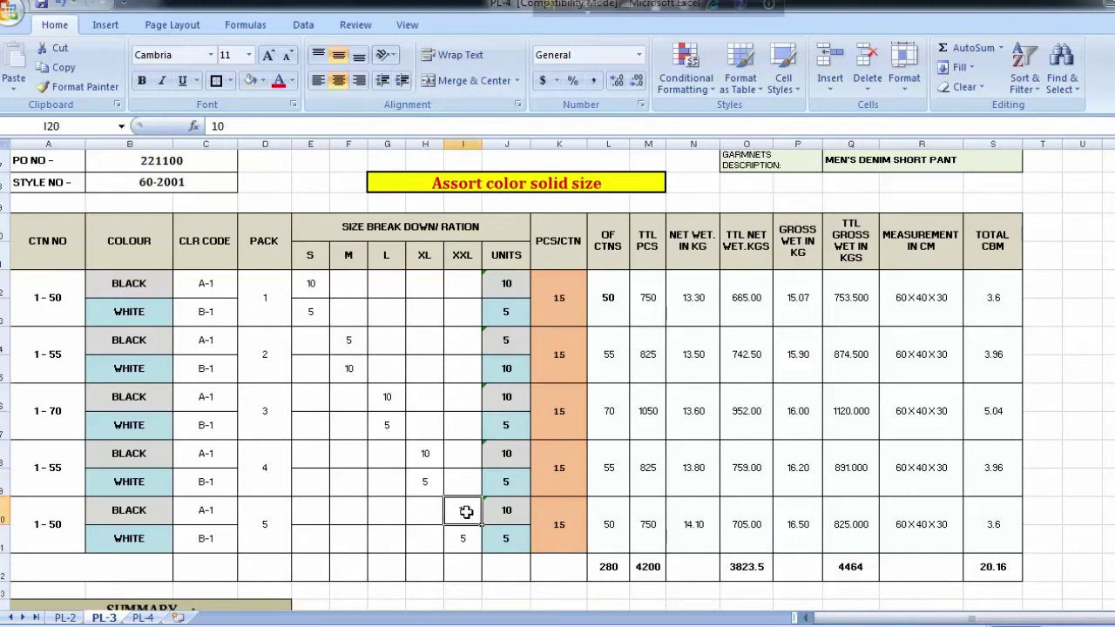
pyautogui.click(462, 537)
pyautogui.click(564, 535)
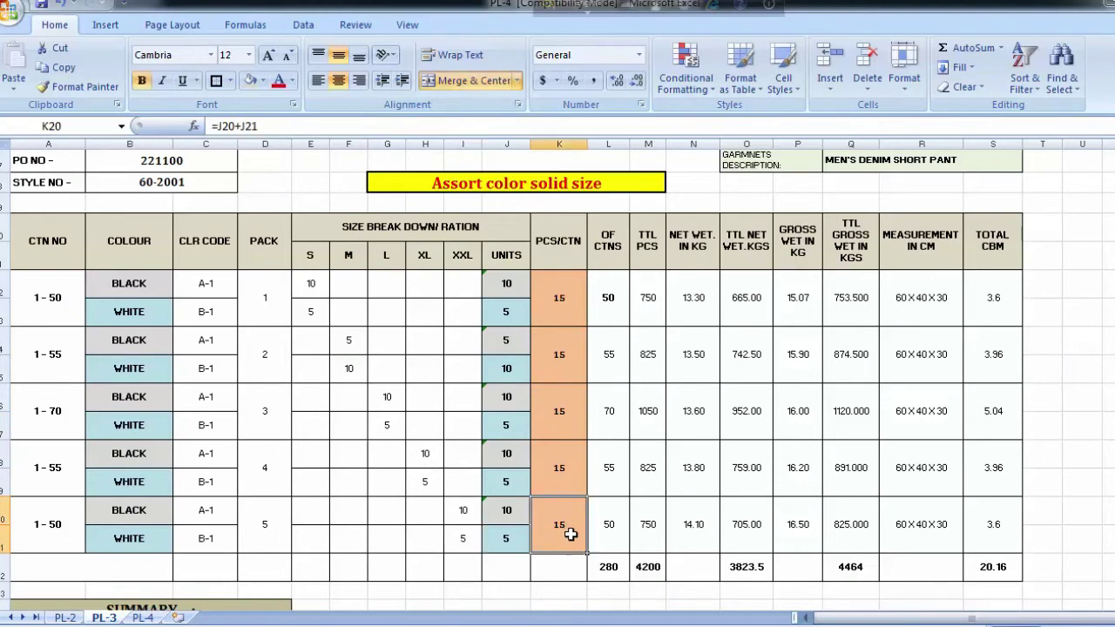
# - Check the order and shipment quantity fields in the header against the total number of cartons in the table
pyautogui.scroll(2, 619, 549)
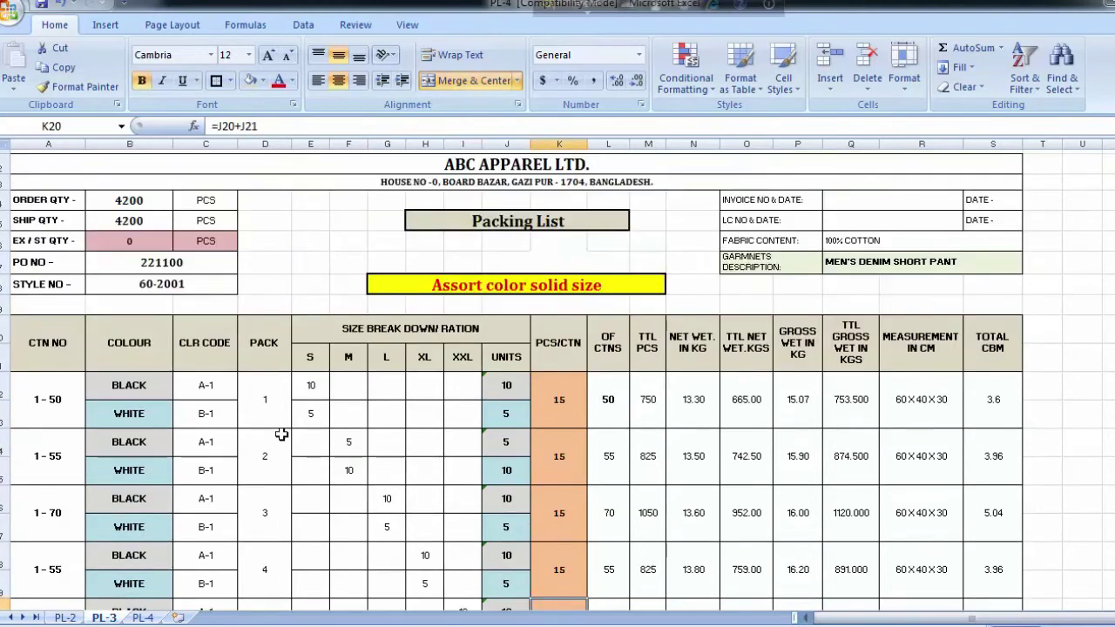
pyautogui.click(130, 201)
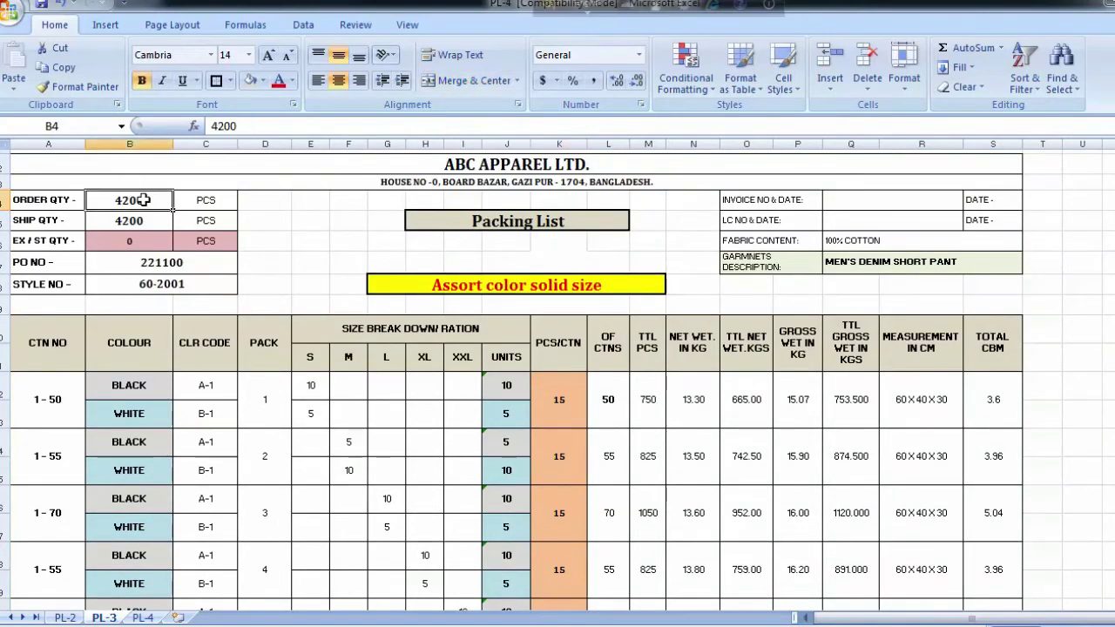
pyautogui.click(213, 221)
pyautogui.scroll(-2, 638, 525)
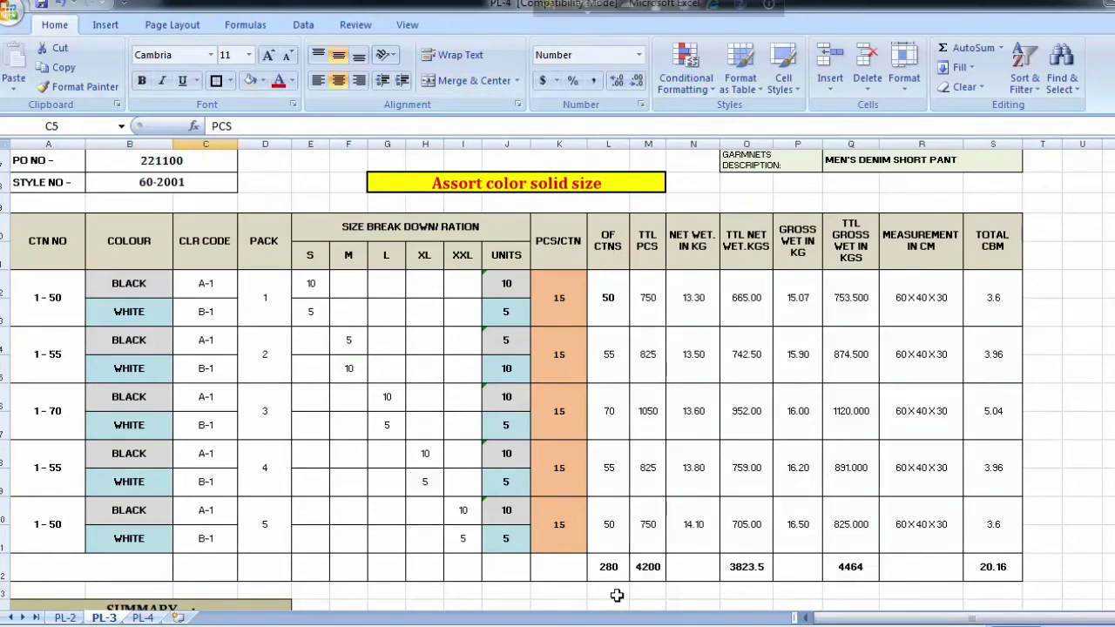
pyautogui.click(611, 569)
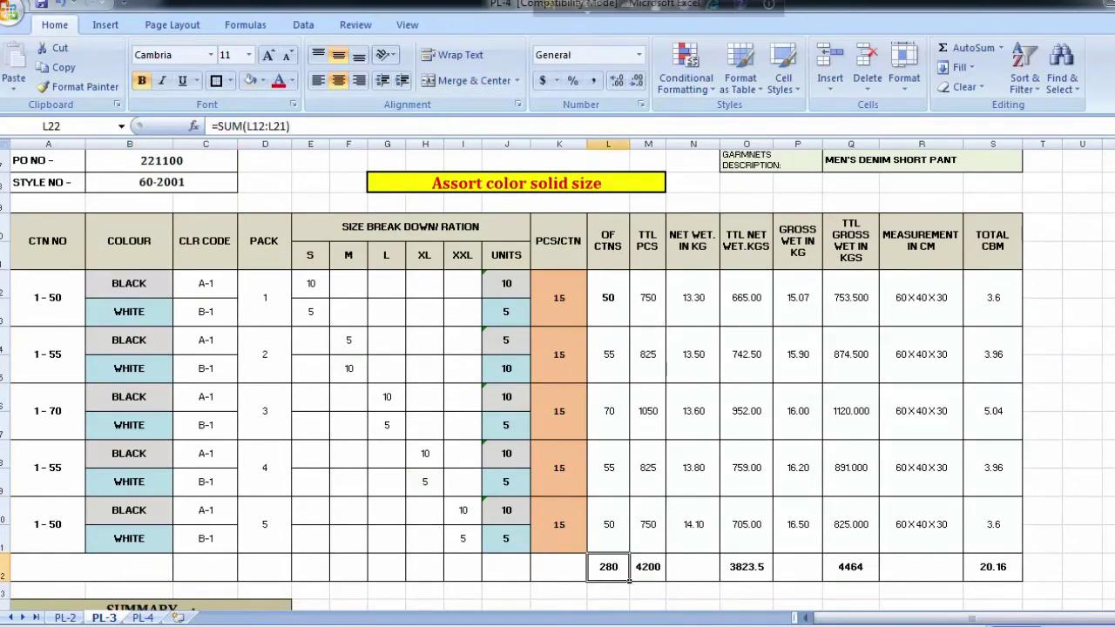
# - Review the TTL PCS column, checking each pack's formula of carton count times pieces per carton
pyautogui.click(649, 374)
pyautogui.click(655, 242)
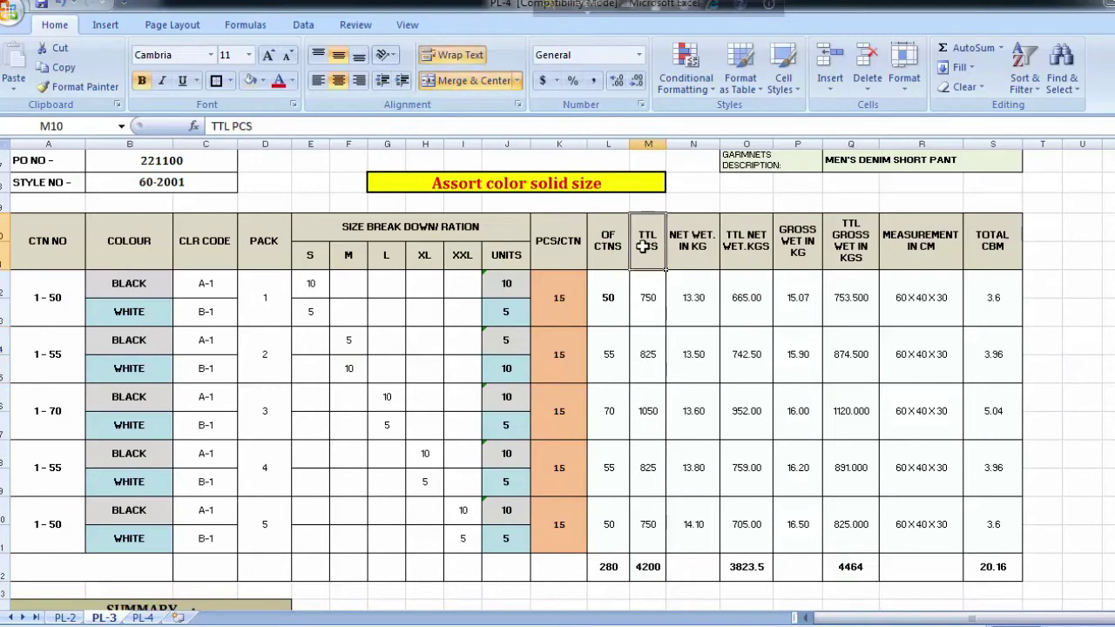
pyautogui.click(651, 299)
pyautogui.click(653, 354)
pyautogui.click(652, 445)
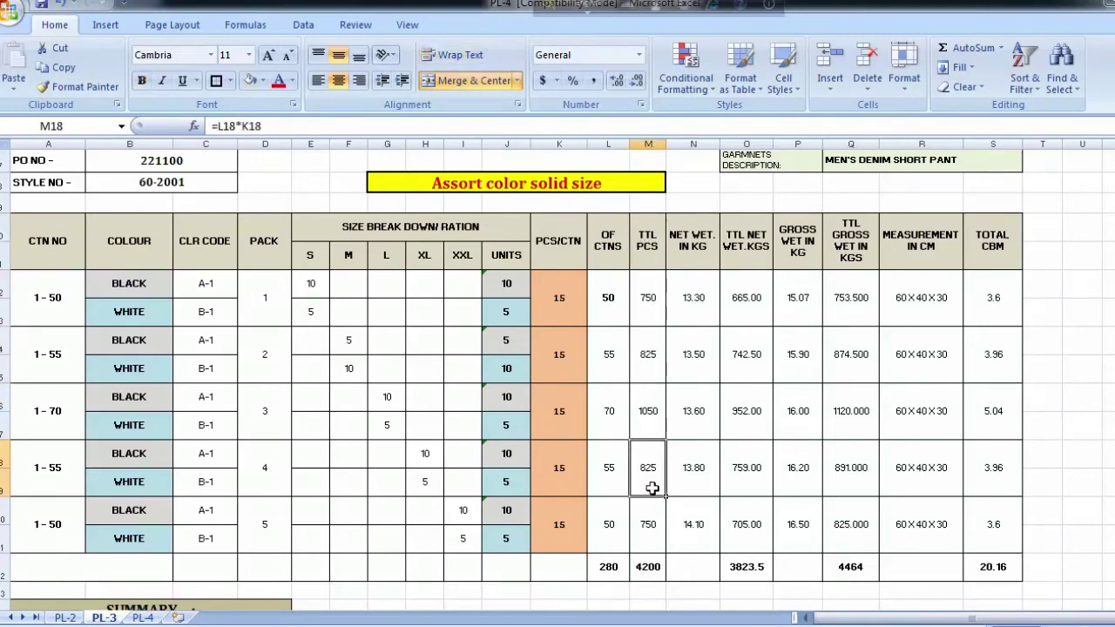
pyautogui.click(644, 304)
pyautogui.click(655, 361)
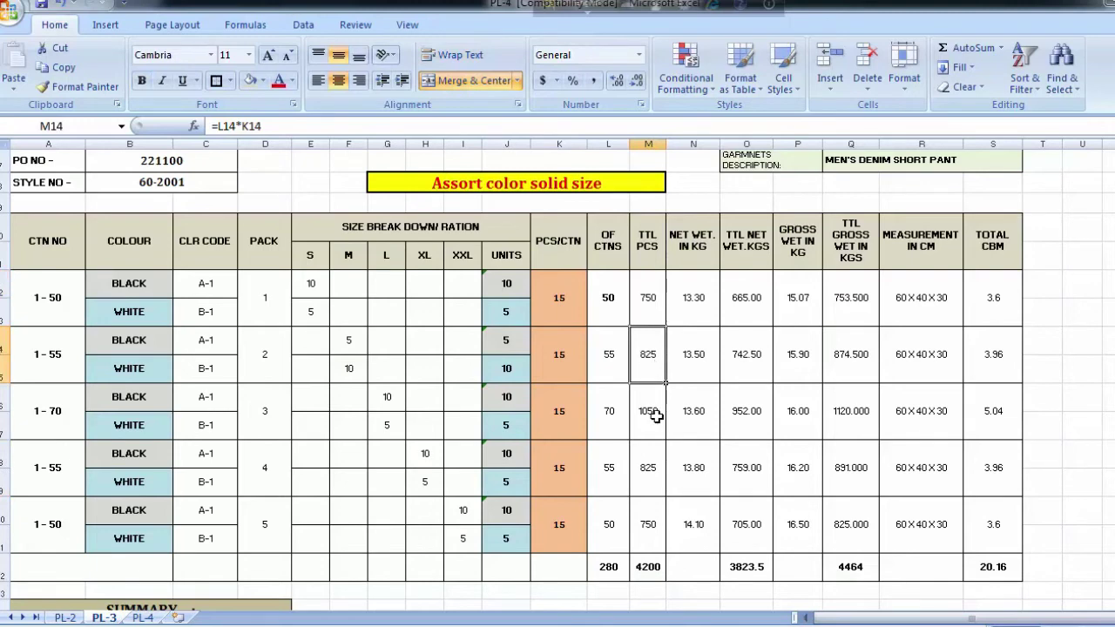
pyautogui.click(655, 417)
pyautogui.click(649, 467)
pyautogui.click(644, 518)
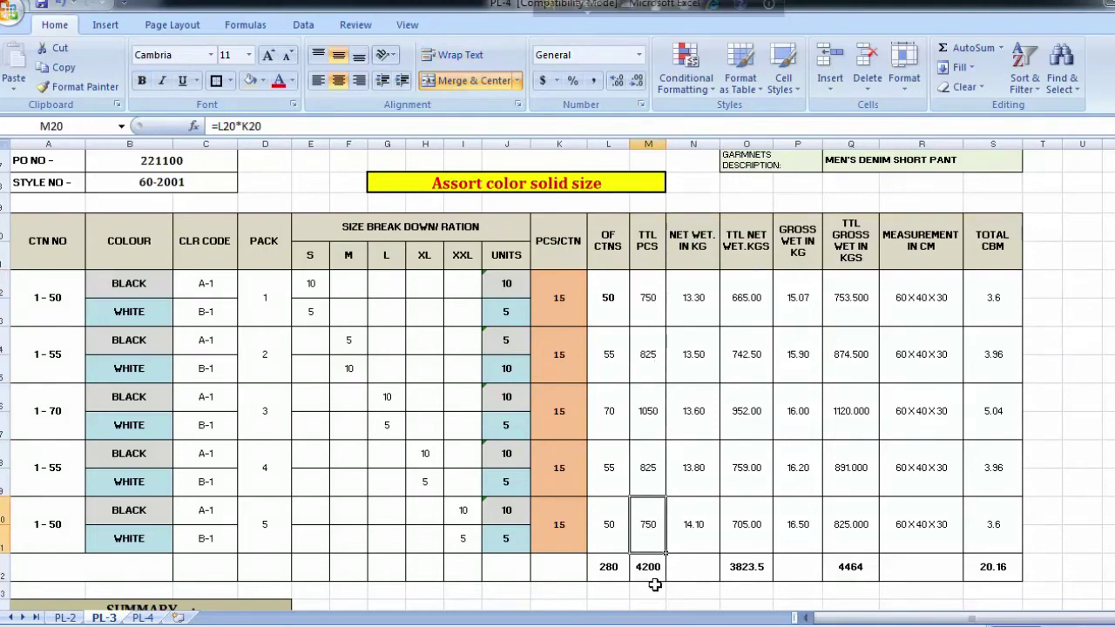
# - Review the net weight per carton and the total net weight columns, including the total net weight sum
pyautogui.click(699, 258)
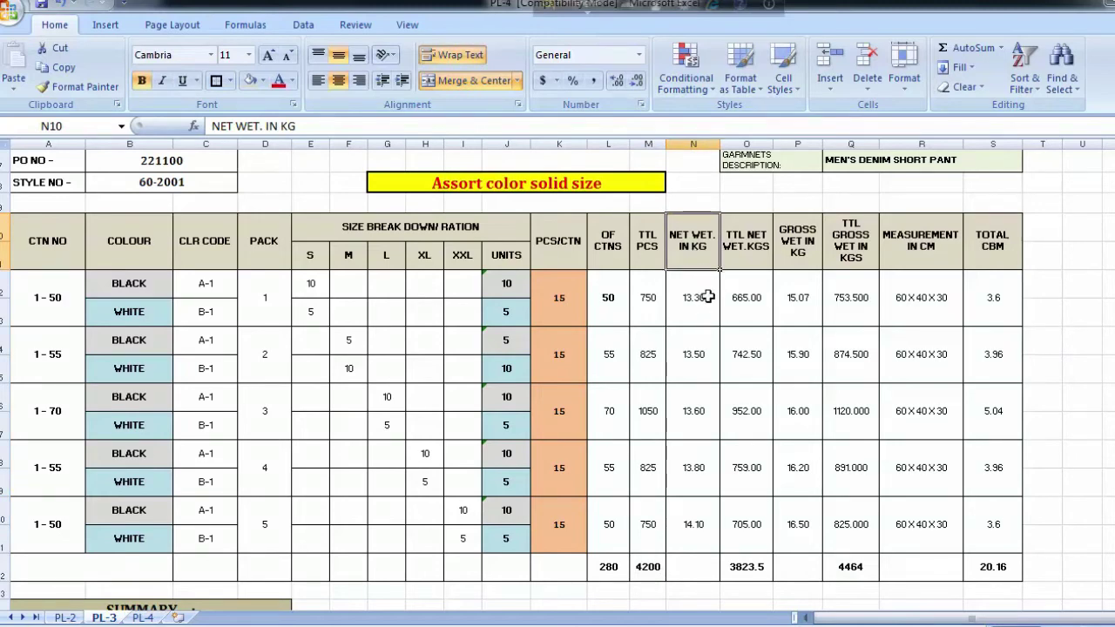
pyautogui.click(707, 297)
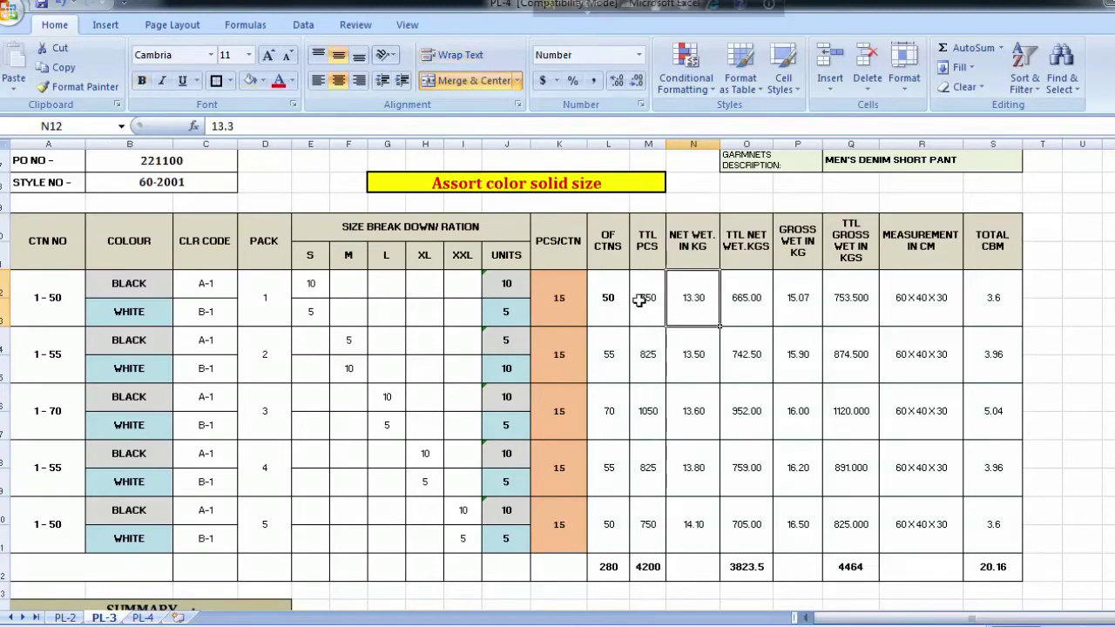
pyautogui.click(689, 393)
pyautogui.click(704, 462)
pyautogui.click(734, 309)
pyautogui.click(736, 248)
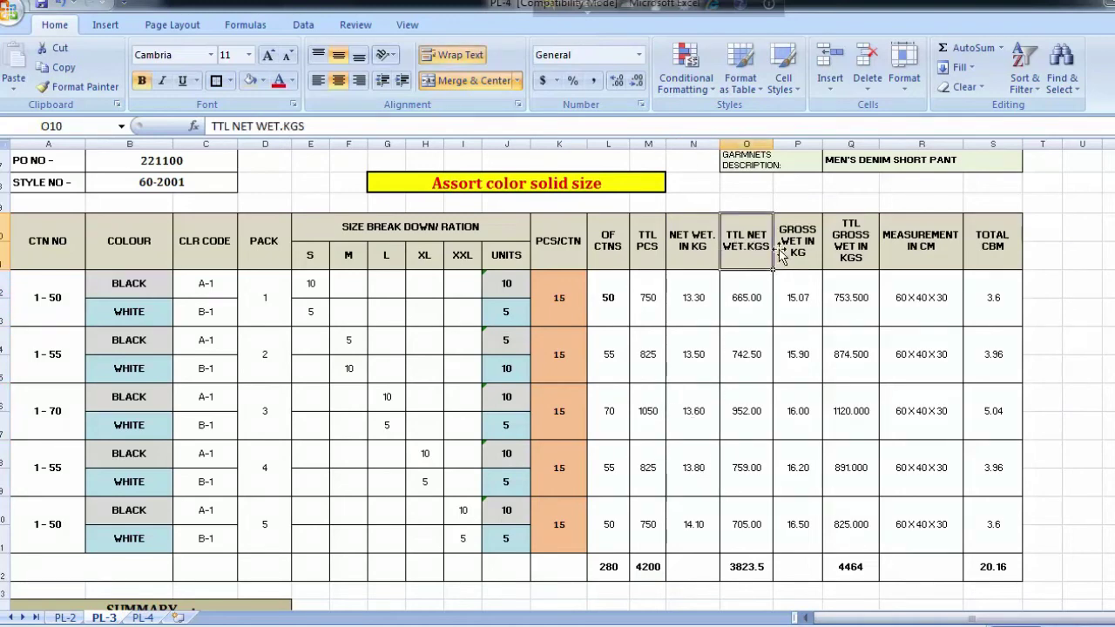
pyautogui.click(727, 566)
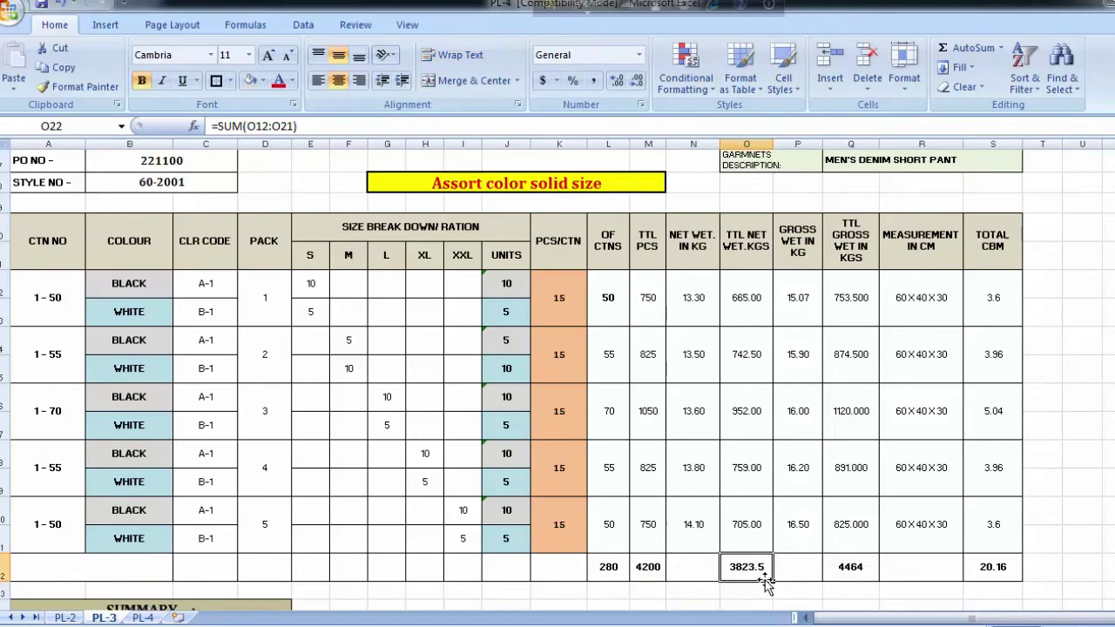
# - Review the gross weight per carton and total gross weight headings and the total gross weight sum
pyautogui.click(813, 261)
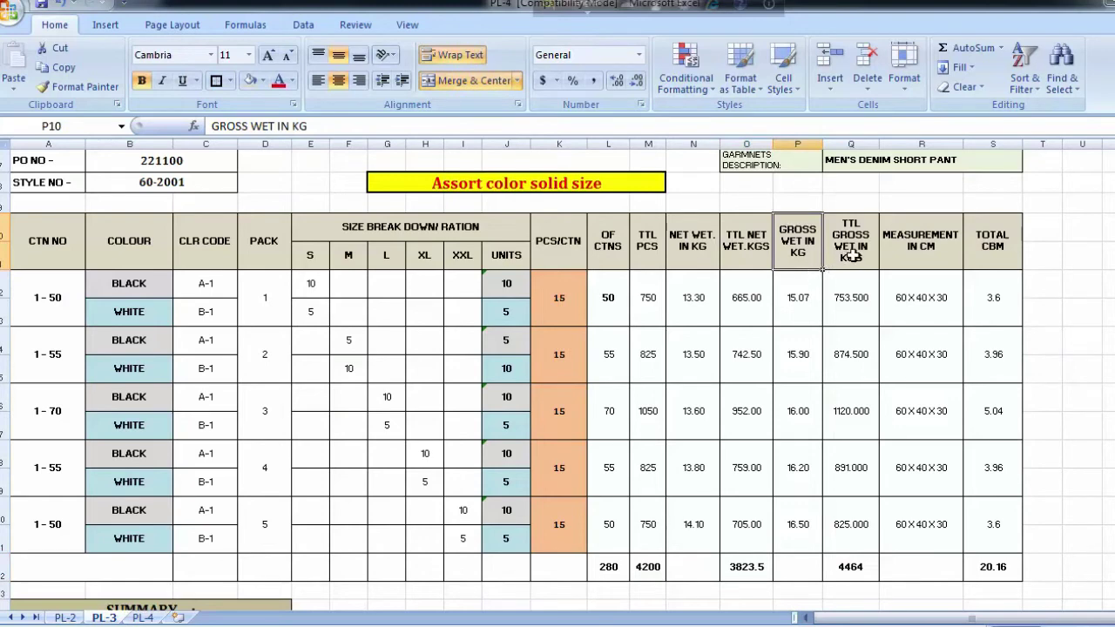
pyautogui.click(852, 254)
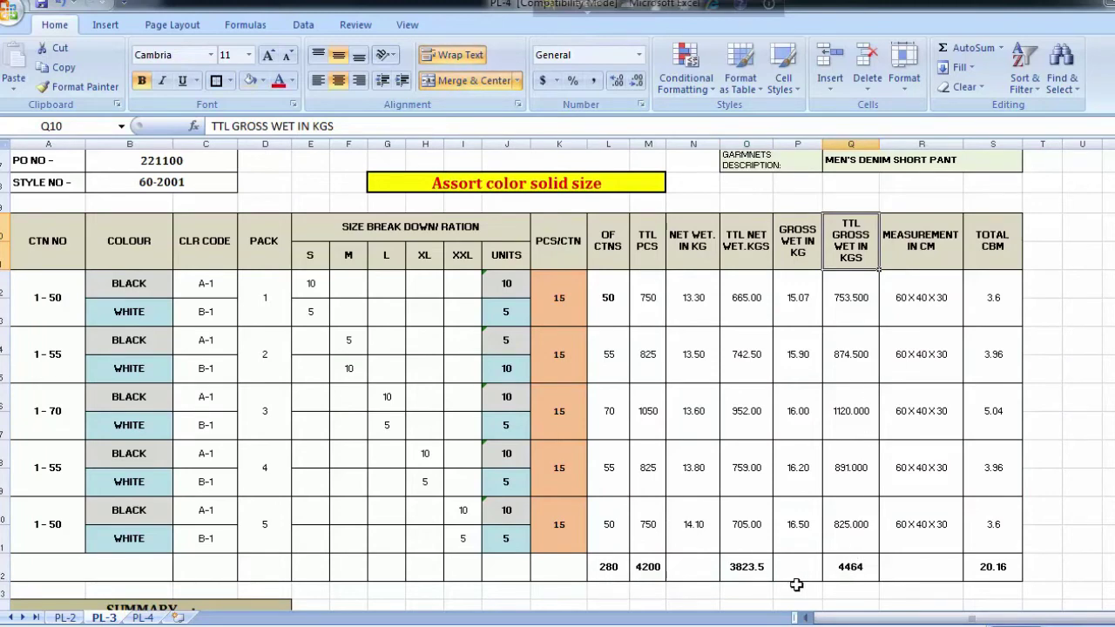
pyautogui.click(854, 567)
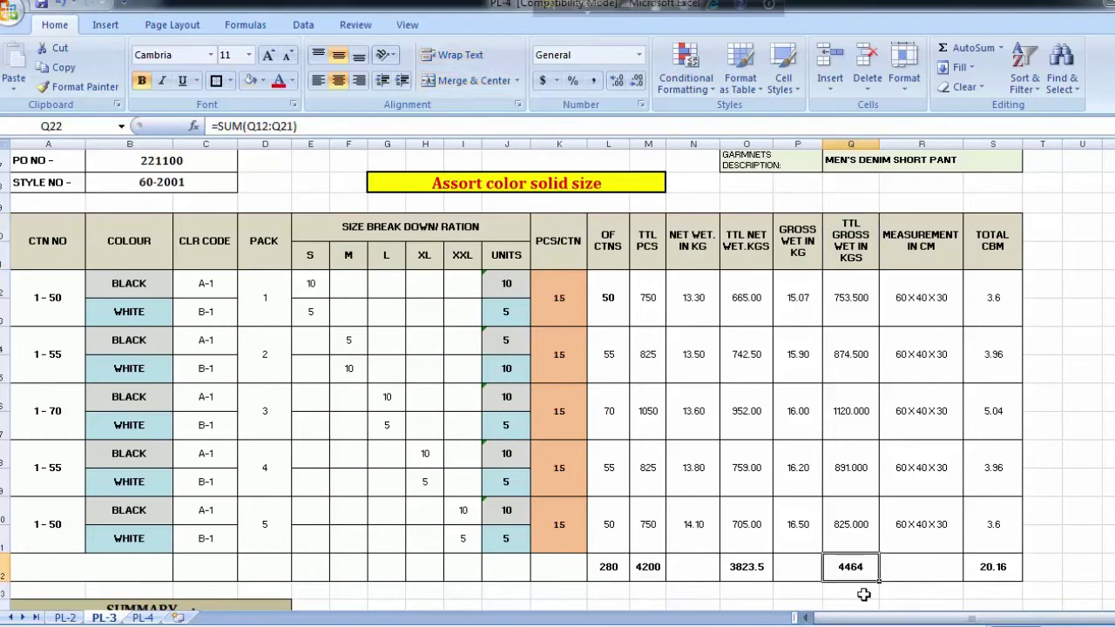
# - Review the MEASUREMENT IN CM column, reading the carton dimensions for all five packs
pyautogui.click(559, 298)
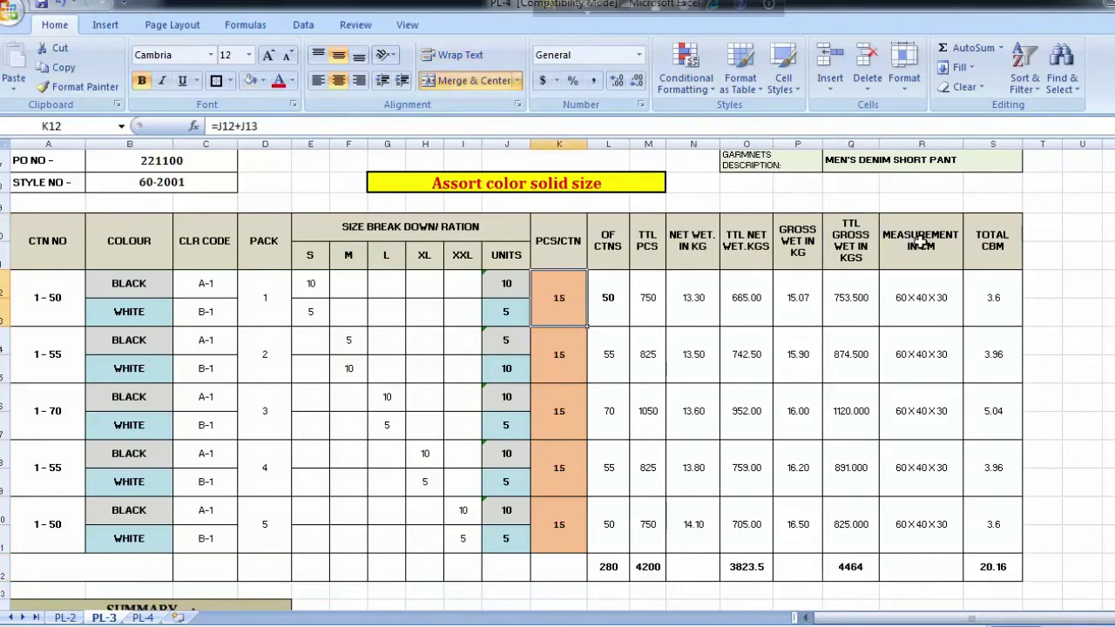
pyautogui.click(921, 242)
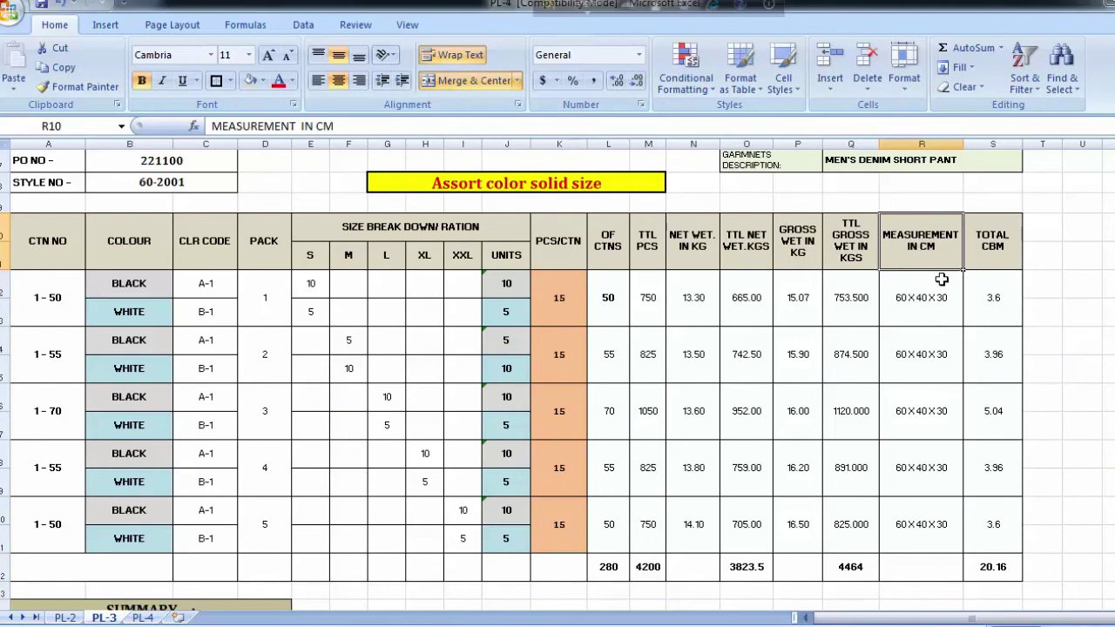
pyautogui.click(914, 302)
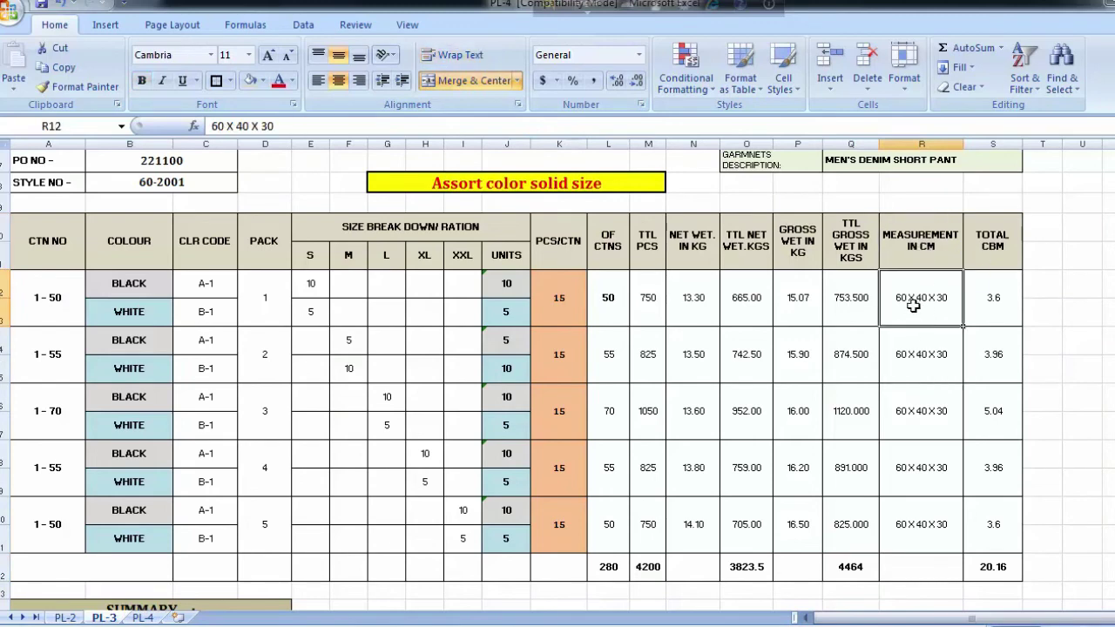
pyautogui.click(924, 361)
pyautogui.click(931, 424)
pyautogui.click(925, 485)
pyautogui.click(922, 528)
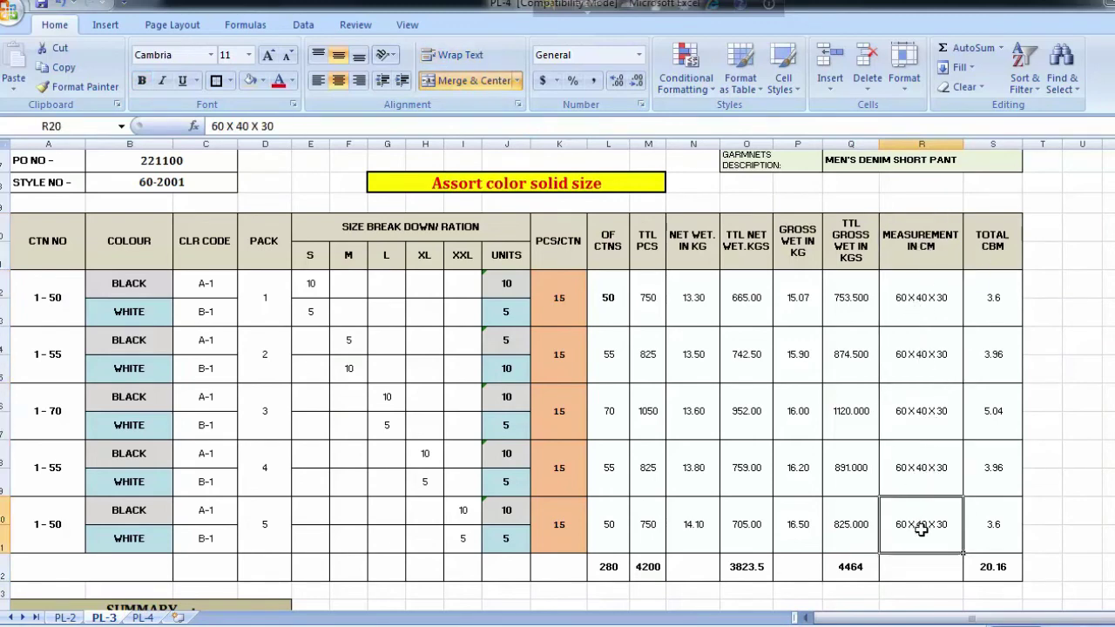
# - Compare the pieces per carton of each pack with the corresponding carton measurements
pyautogui.click(536, 388)
pyautogui.click(546, 317)
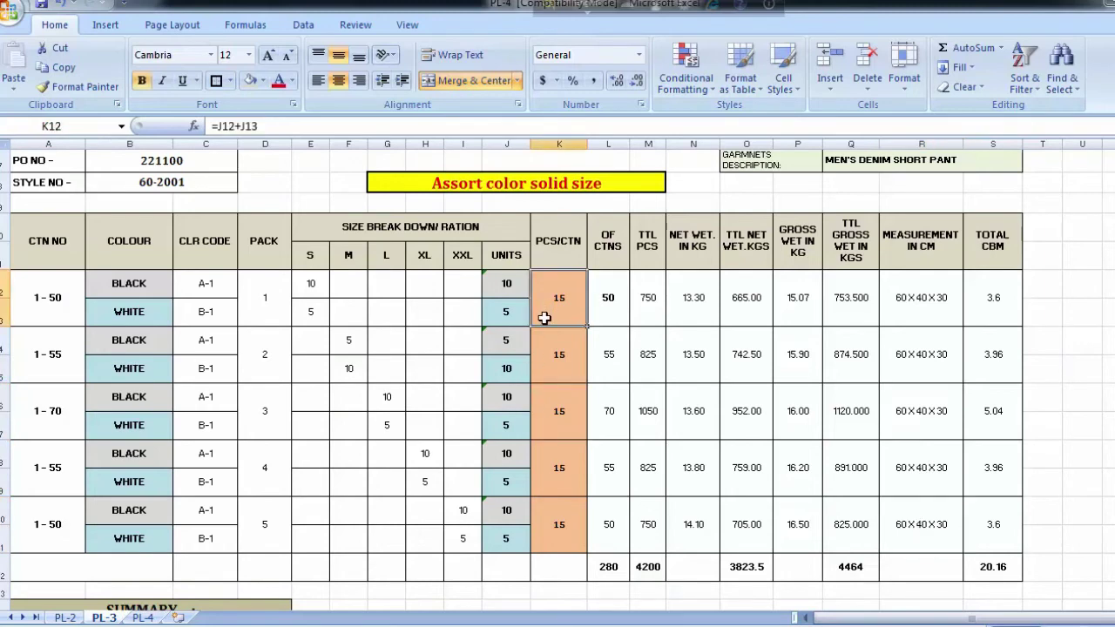
pyautogui.click(557, 351)
pyautogui.click(563, 410)
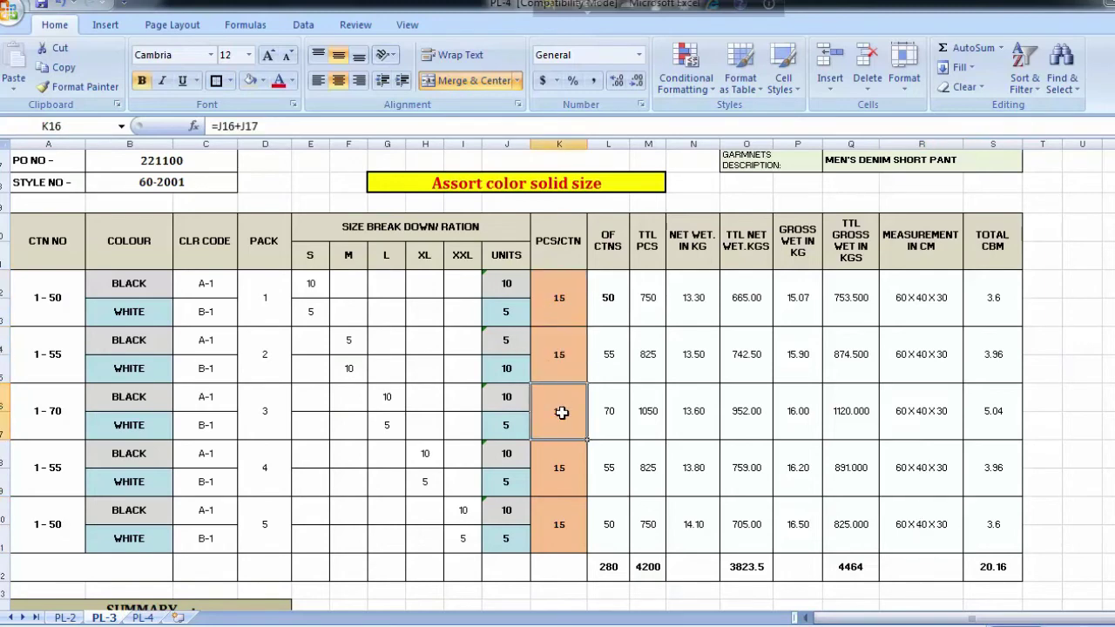
pyautogui.click(563, 468)
pyautogui.click(561, 528)
pyautogui.click(919, 298)
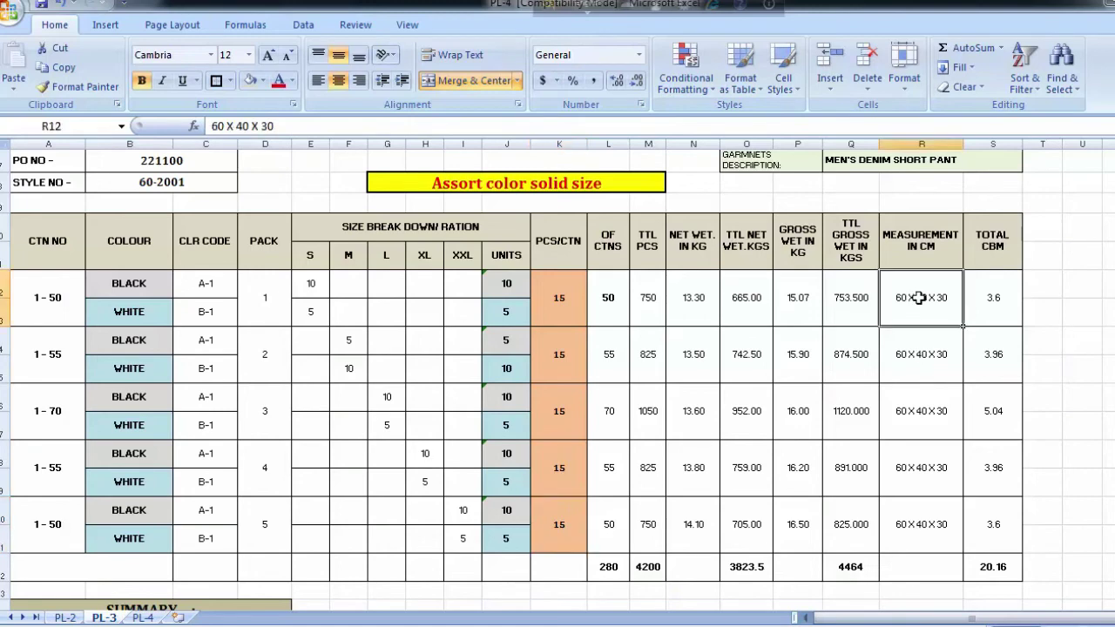
pyautogui.click(921, 360)
pyautogui.click(924, 420)
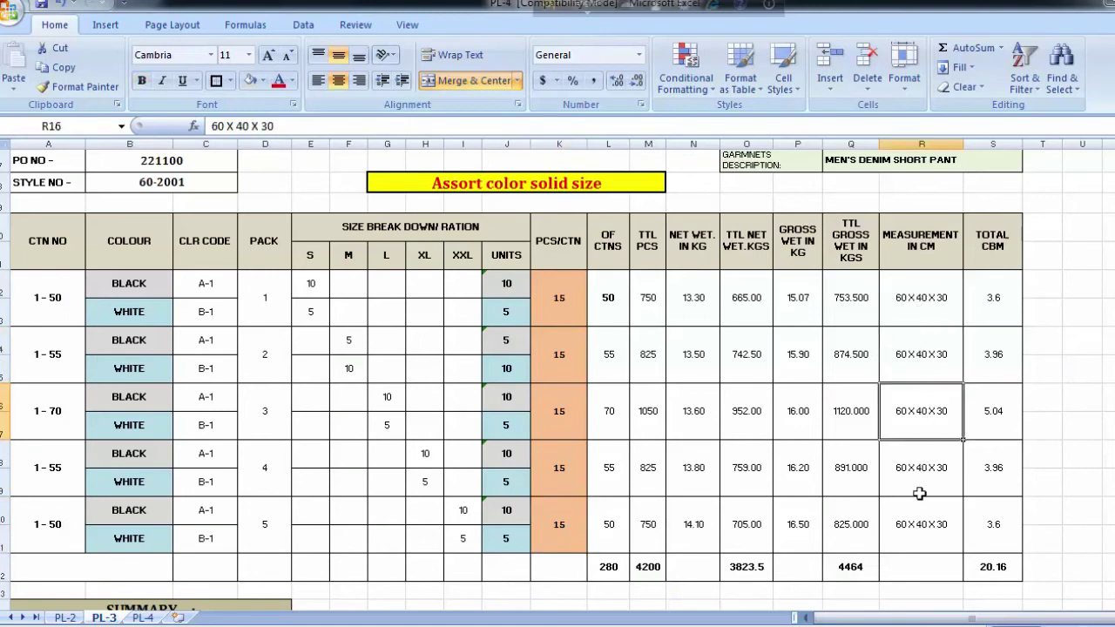
pyautogui.click(919, 493)
# - Review the TOTAL CBM column, checking the volume formulas for packs 1 to 4
pyautogui.click(992, 246)
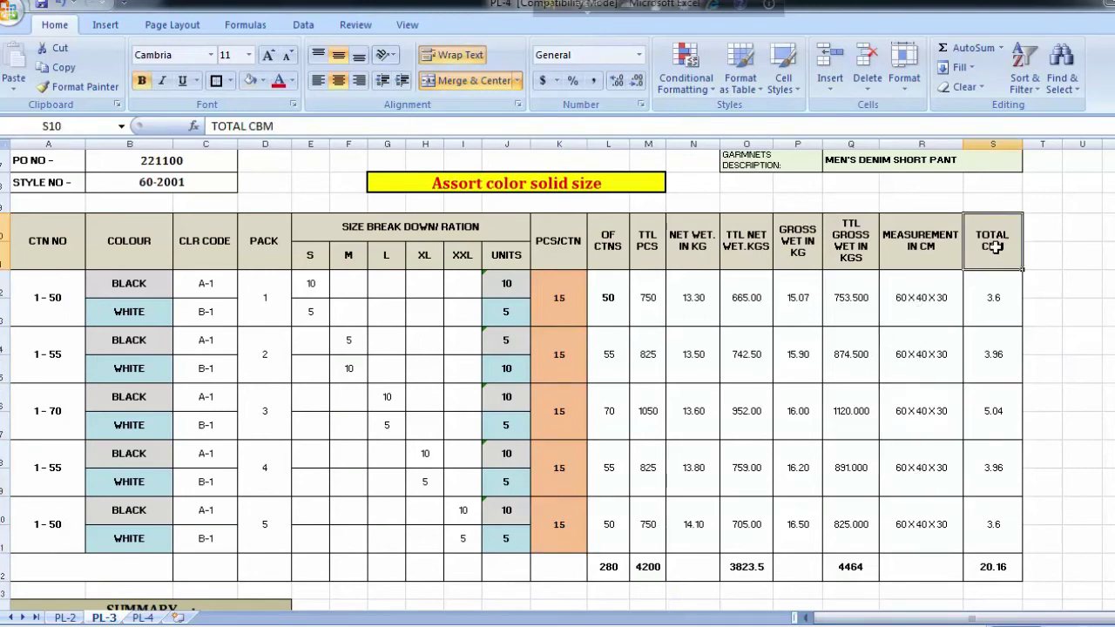
pyautogui.click(979, 332)
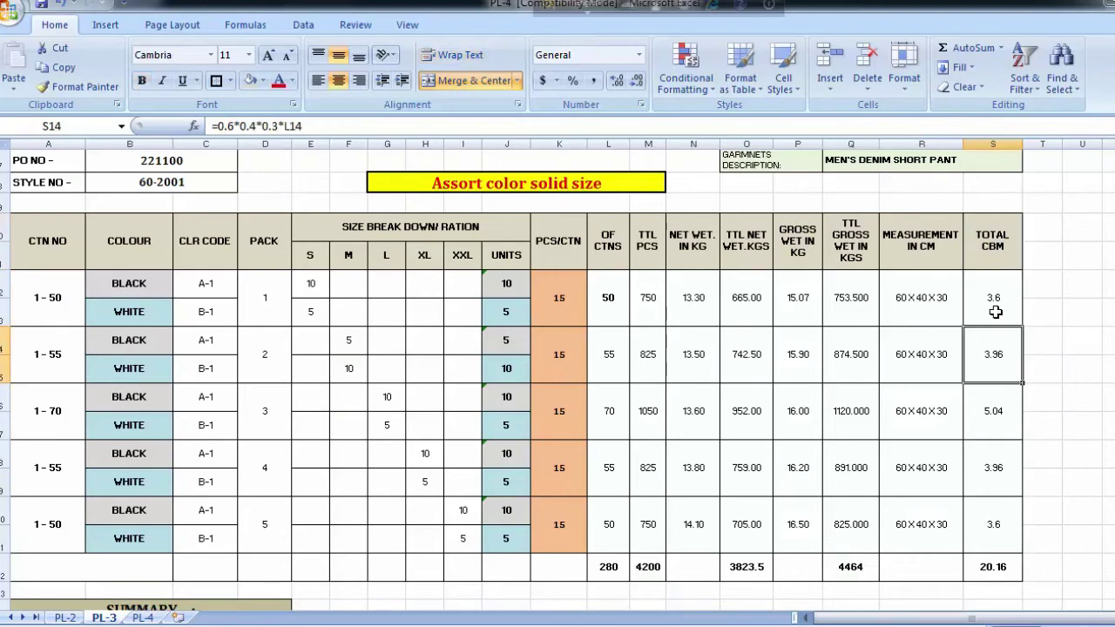
pyautogui.click(995, 311)
pyautogui.click(1005, 357)
pyautogui.click(982, 418)
pyautogui.click(993, 464)
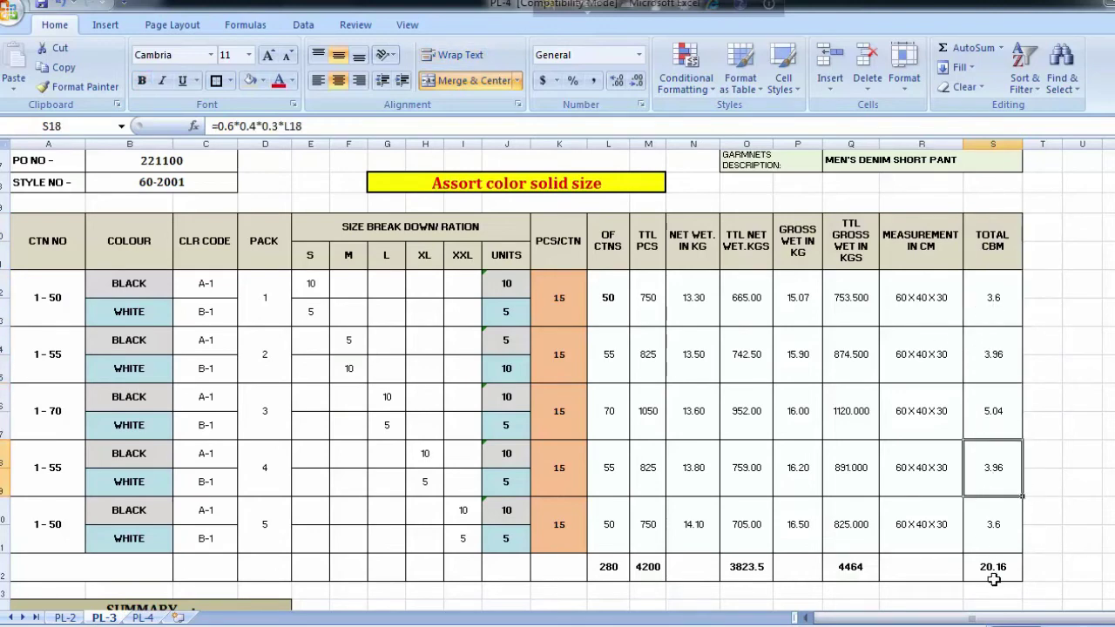
# - Check the TOTAL CBM formulas of packs 5 and 1 and the carton measurements of all five packs
pyautogui.click(995, 527)
pyautogui.click(993, 301)
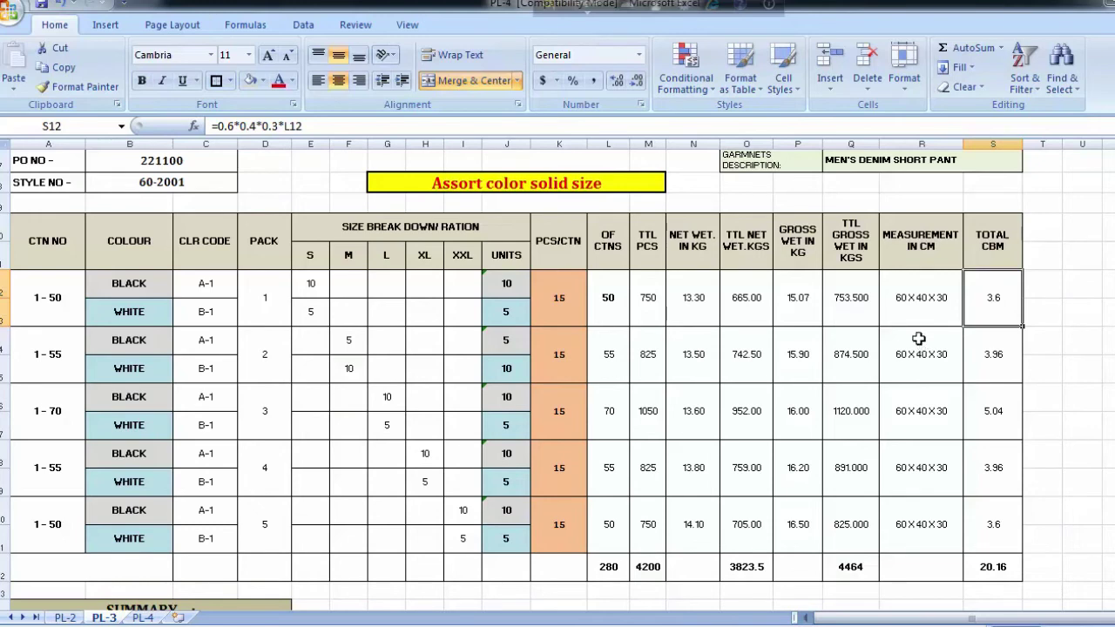
pyautogui.click(920, 308)
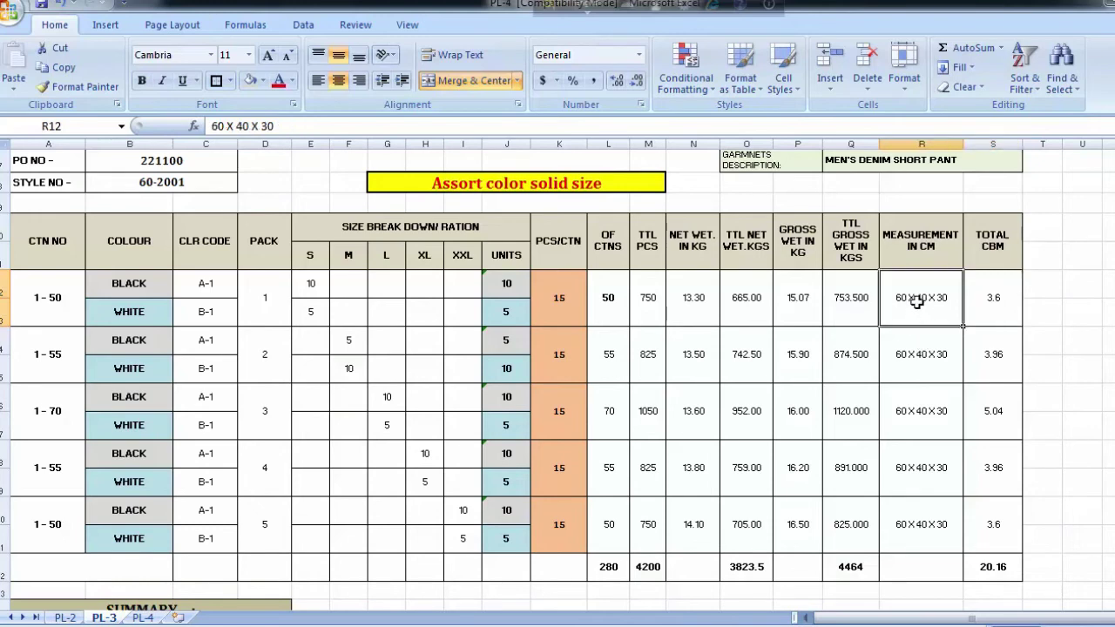
pyautogui.click(923, 354)
pyautogui.click(927, 408)
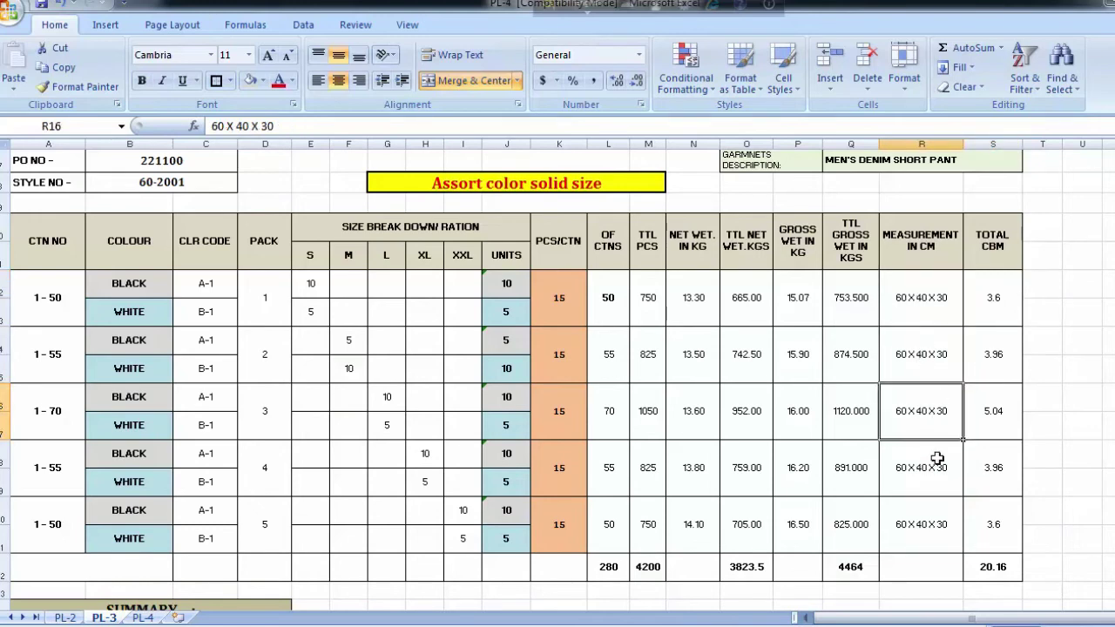
pyautogui.click(929, 490)
pyautogui.click(929, 539)
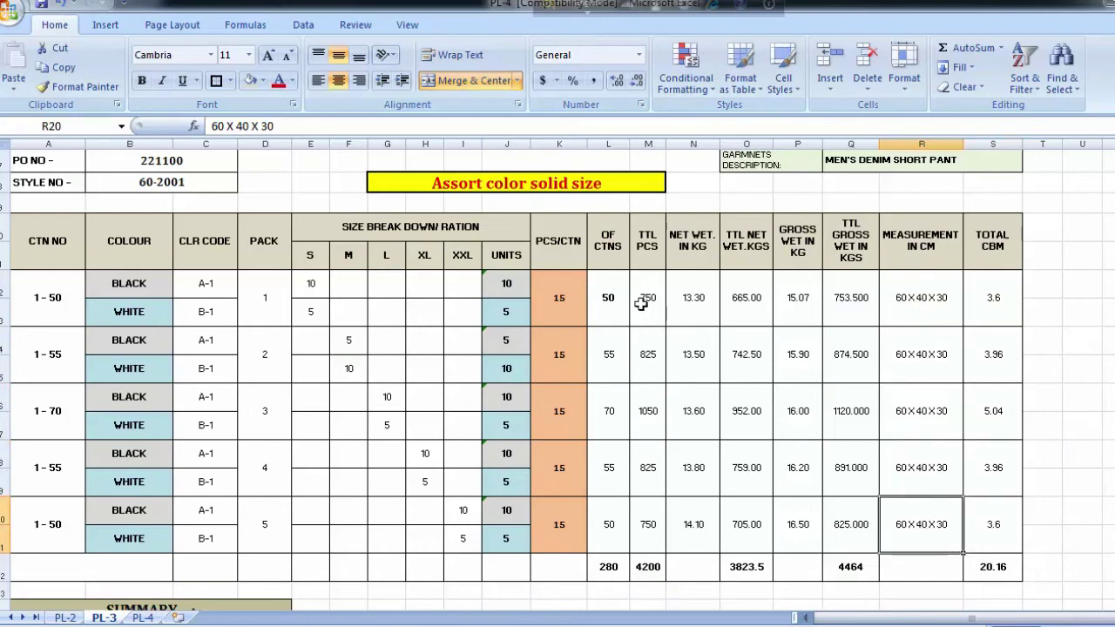
# - Compare pack 1's carton quantity with the CBM formulas of packs 1 to 3 and the overall CBM total
pyautogui.click(616, 301)
pyautogui.click(986, 297)
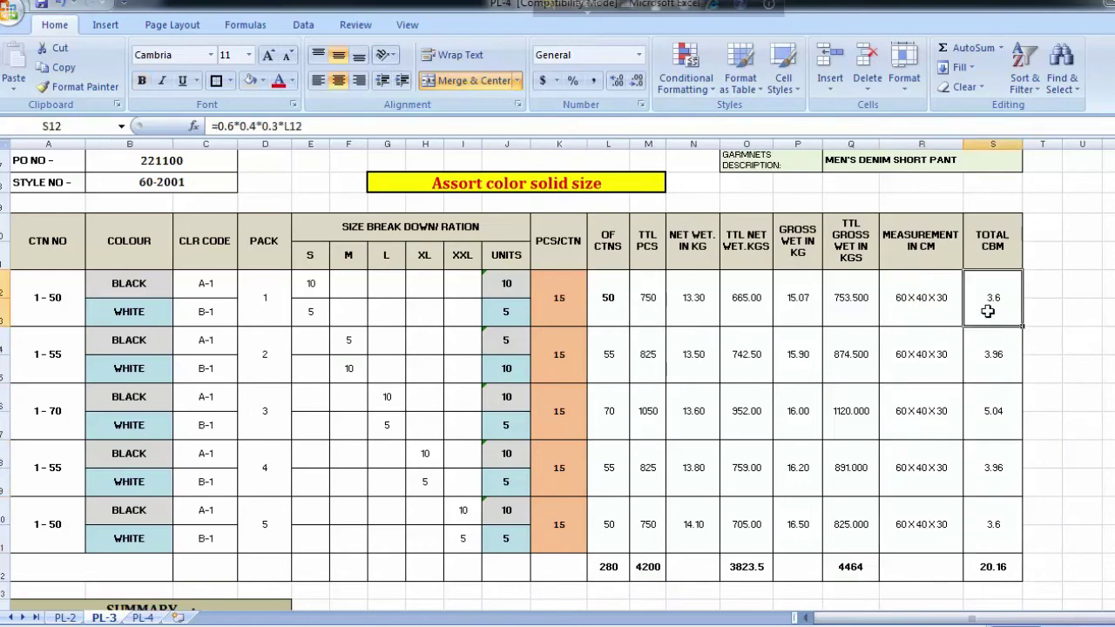
pyautogui.click(1007, 365)
pyautogui.click(1002, 421)
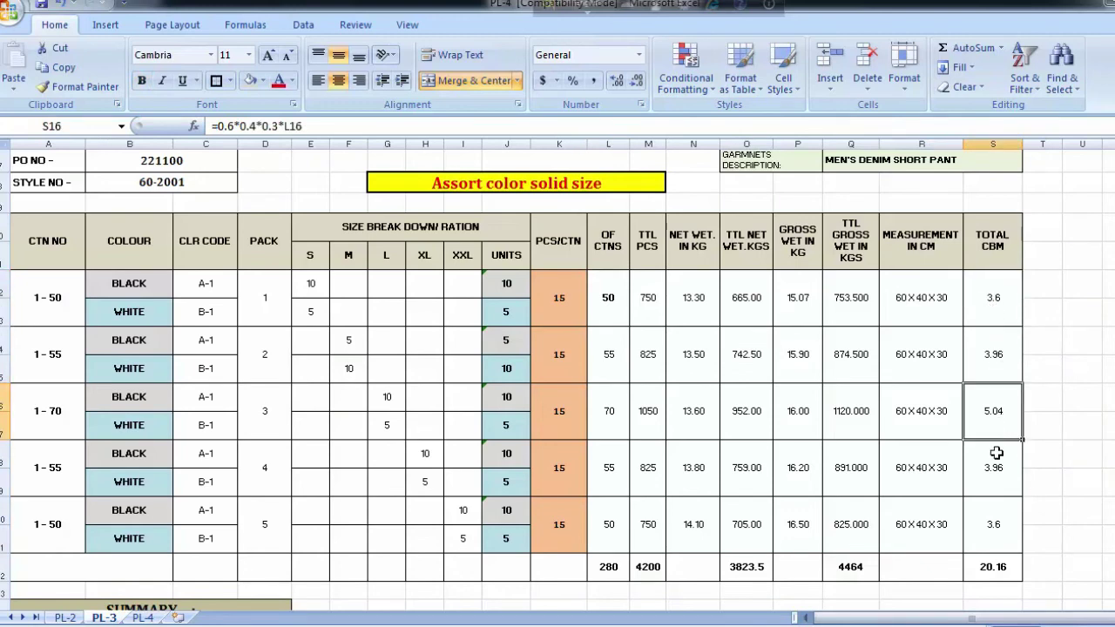
pyautogui.click(984, 566)
# - Review the SUMMARY block below the packing table, checking the TOTAL QTY formula and the TOTAL NET WT. row
pyautogui.scroll(-5, 980, 523)
pyautogui.click(144, 381)
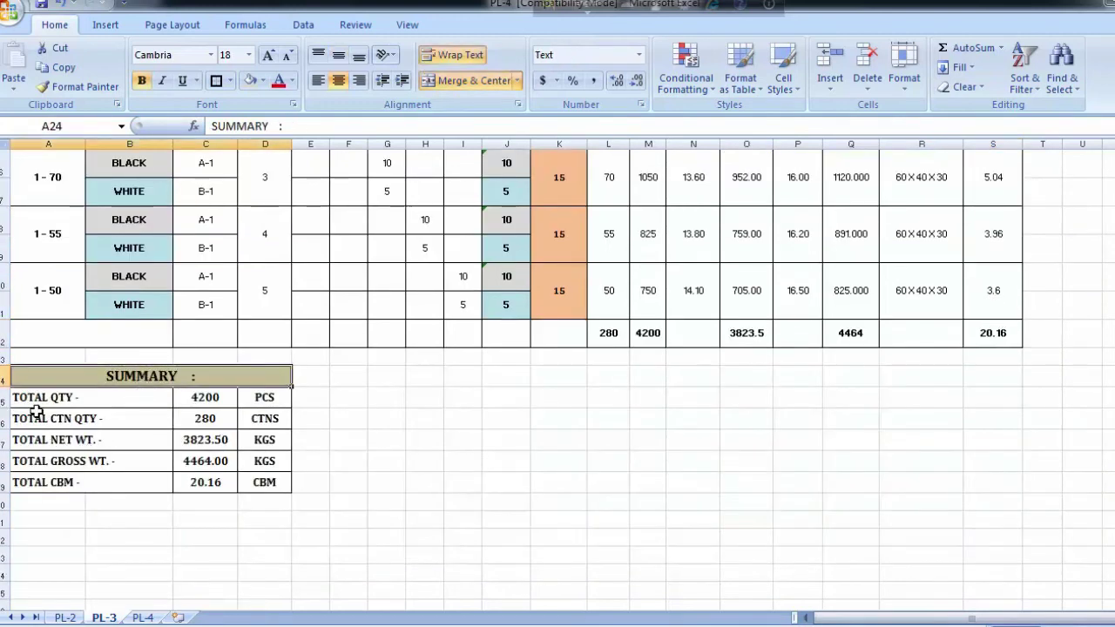
pyautogui.scroll(5, 261, 425)
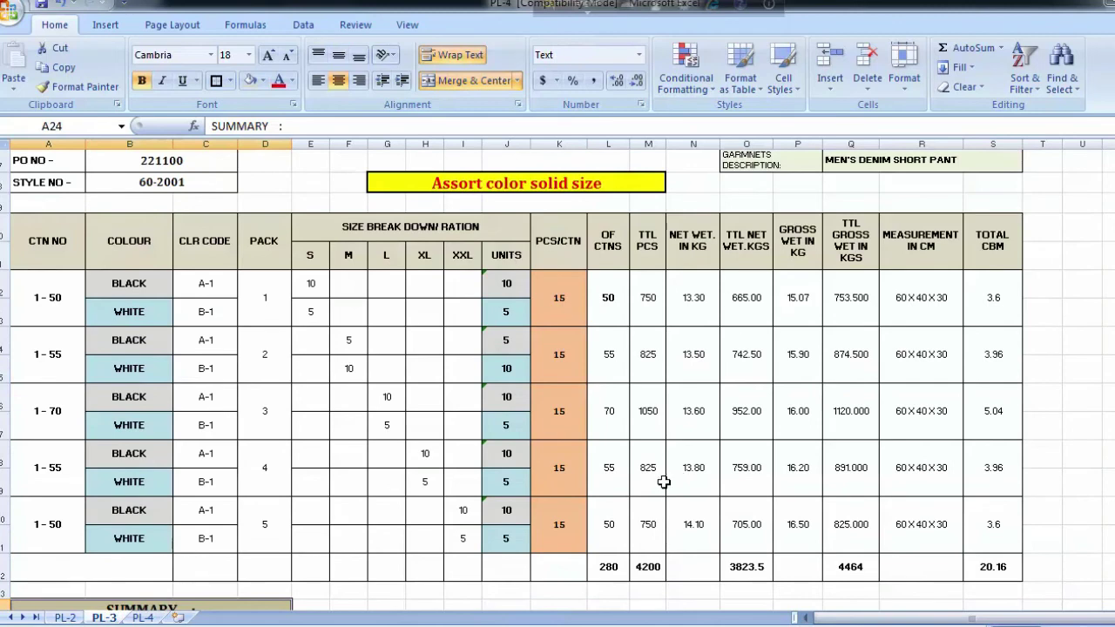
pyautogui.scroll(-2, 663, 481)
pyautogui.click(20, 488)
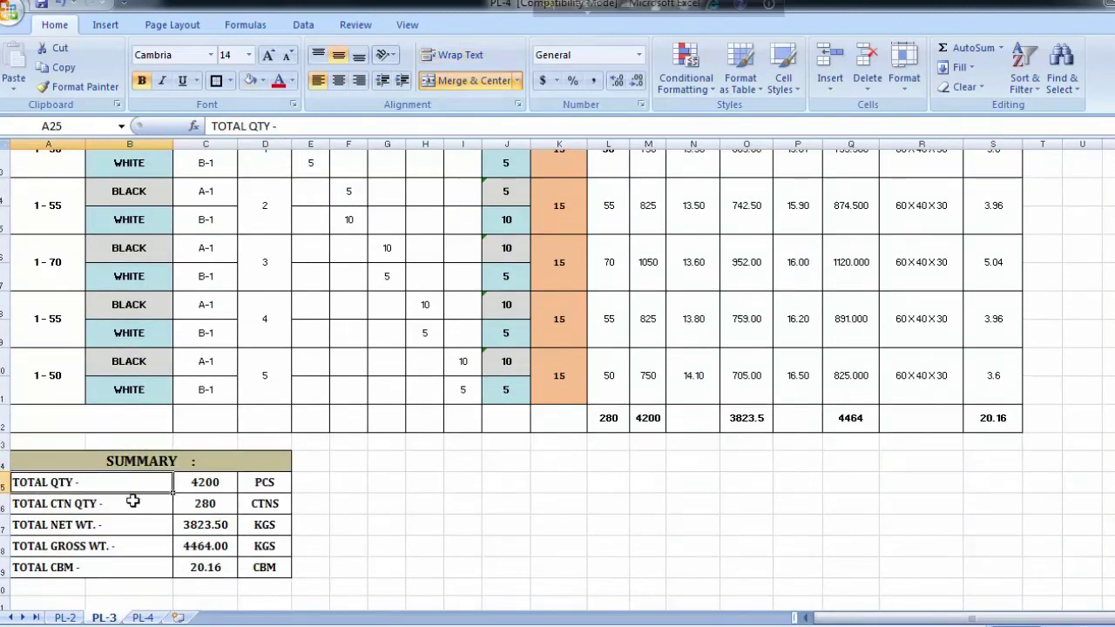
pyautogui.click(198, 489)
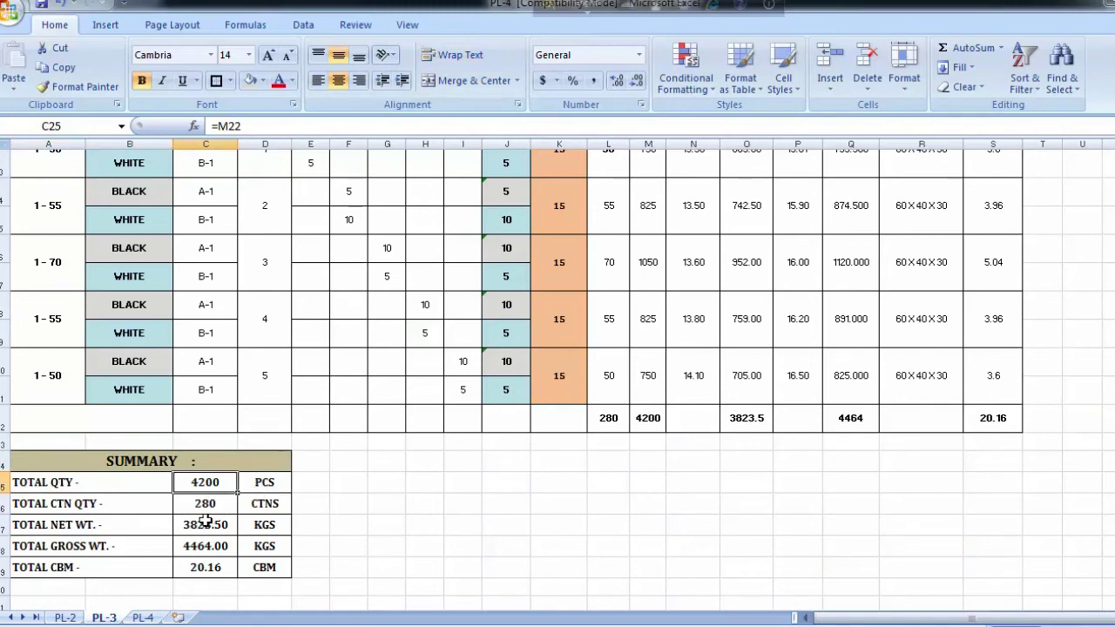
pyautogui.click(80, 527)
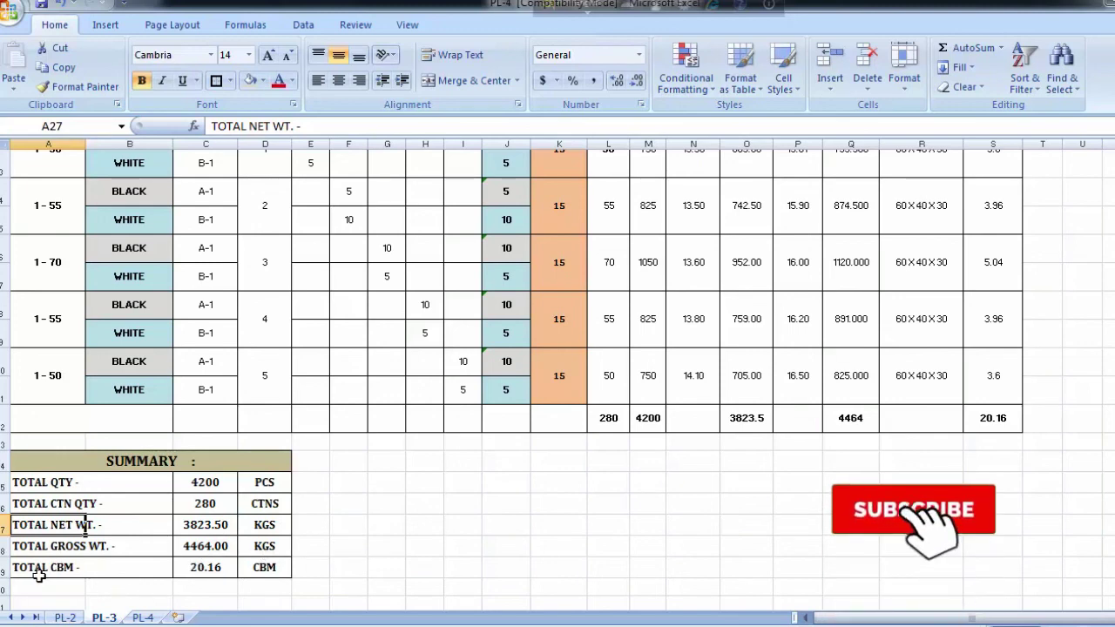
pyautogui.click(383, 544)
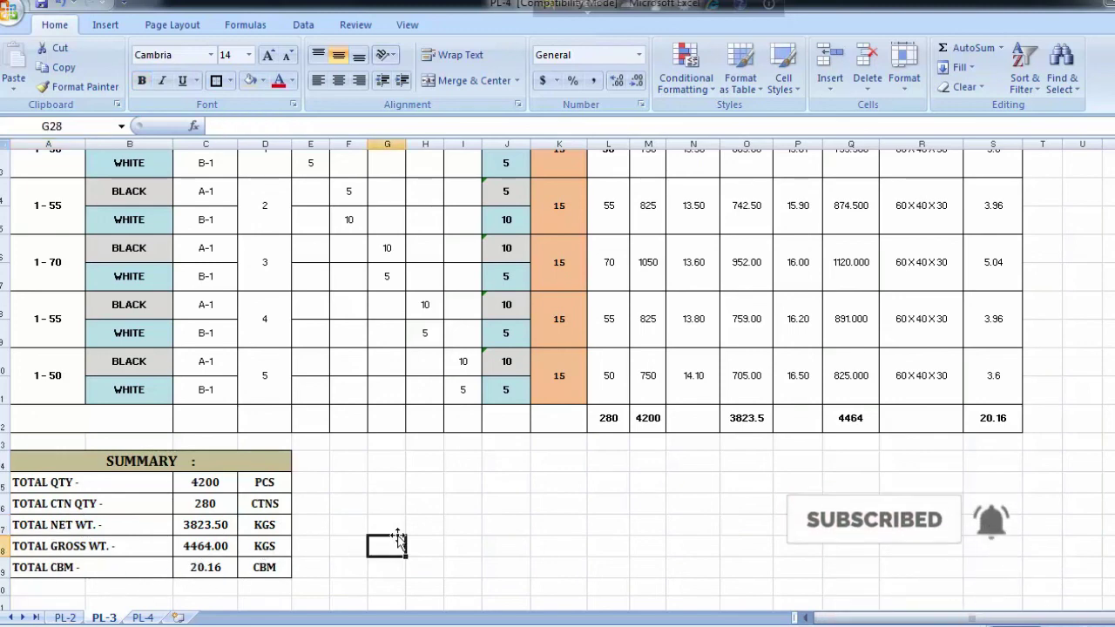
# - Review the "Assort color solid size" heading together with pack 1's BLACK and WHITE colour rows
pyautogui.scroll(4, 392, 535)
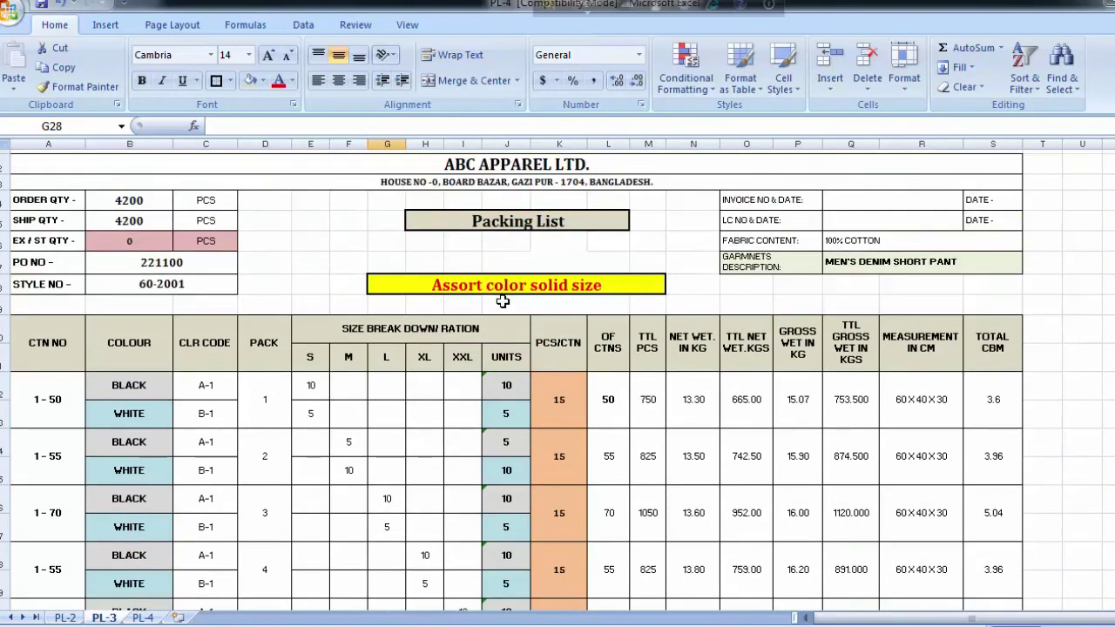
pyautogui.click(528, 281)
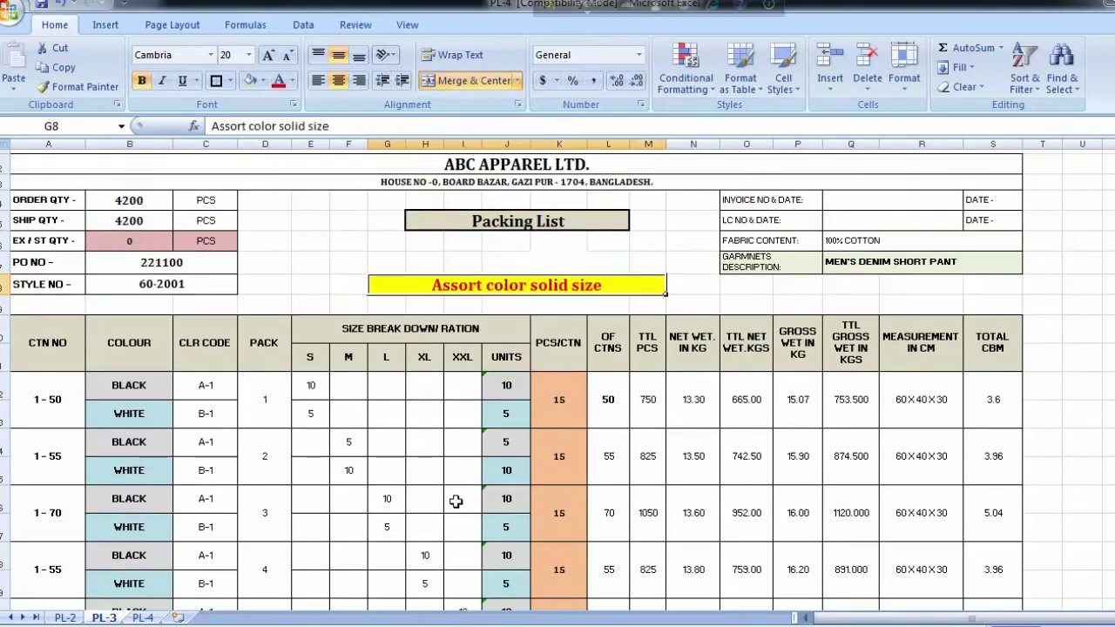
pyautogui.hotkey('ctrl', 'z')
pyautogui.click(503, 292)
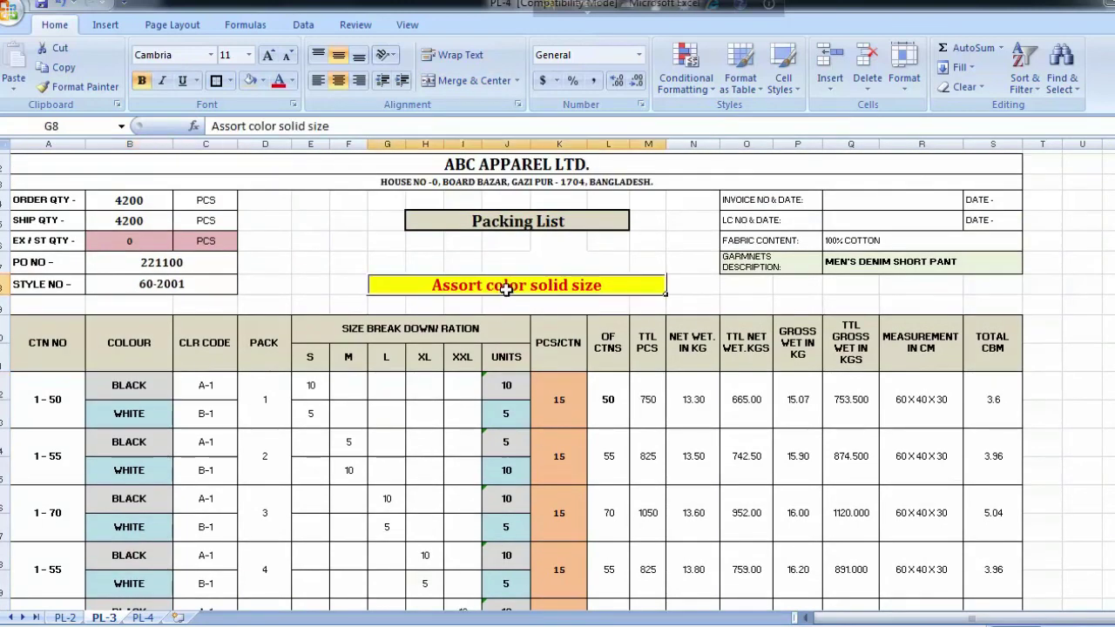
pyautogui.click(125, 384)
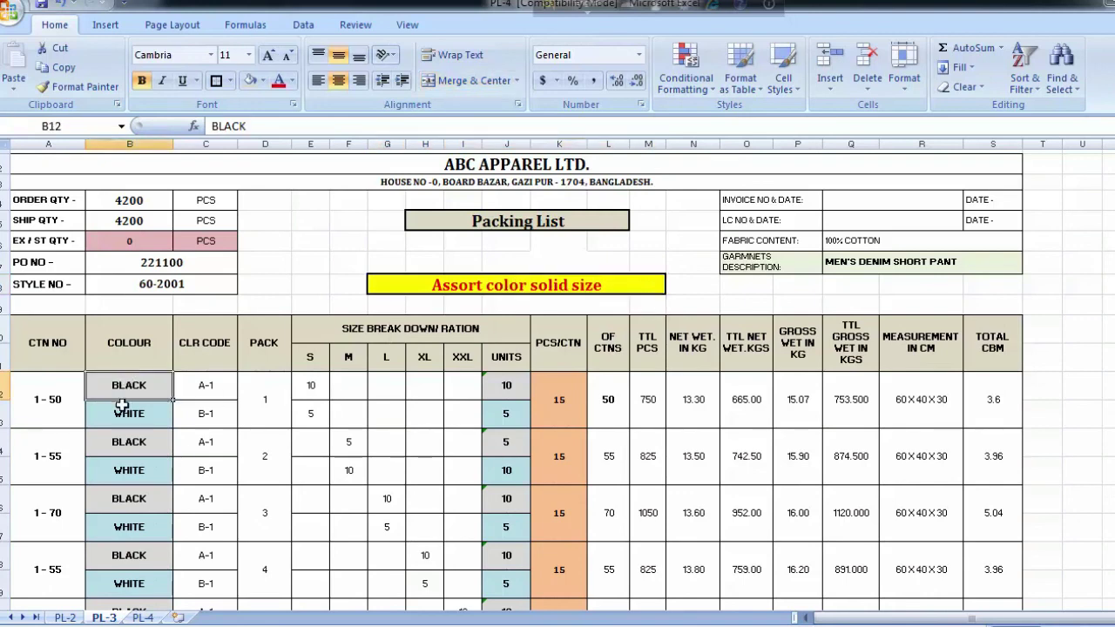
pyautogui.click(137, 416)
# - Check pack 1's units per colour and the PCS/CTN formulas of packs 1 and 3, then look over the whole sheet
pyautogui.click(509, 390)
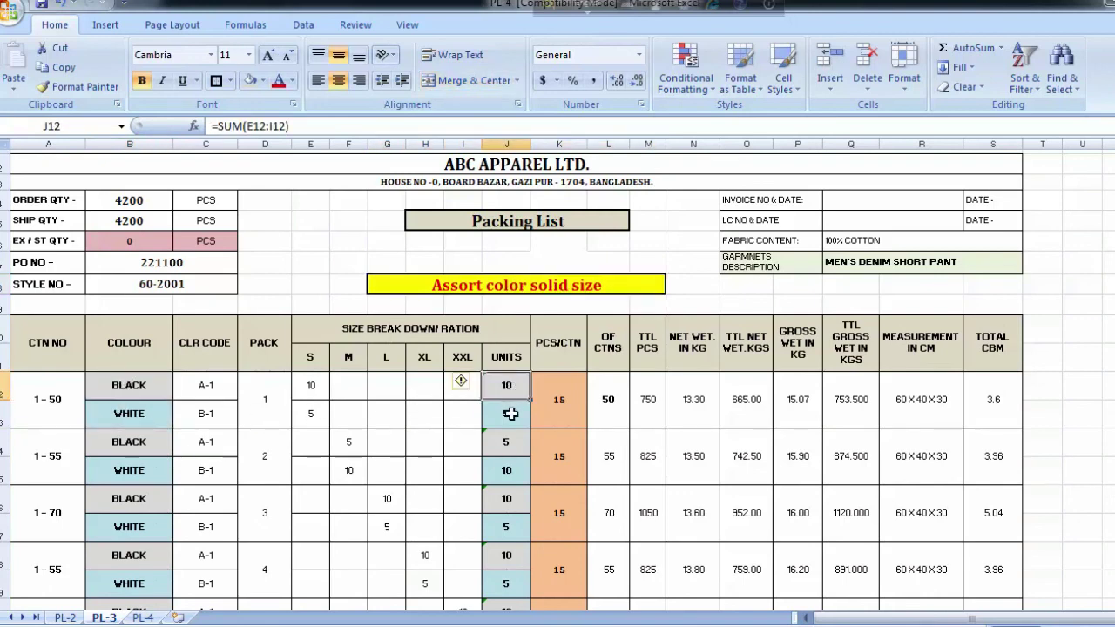
pyautogui.click(507, 414)
pyautogui.click(554, 399)
pyautogui.click(559, 513)
pyautogui.scroll(-5, 399, 498)
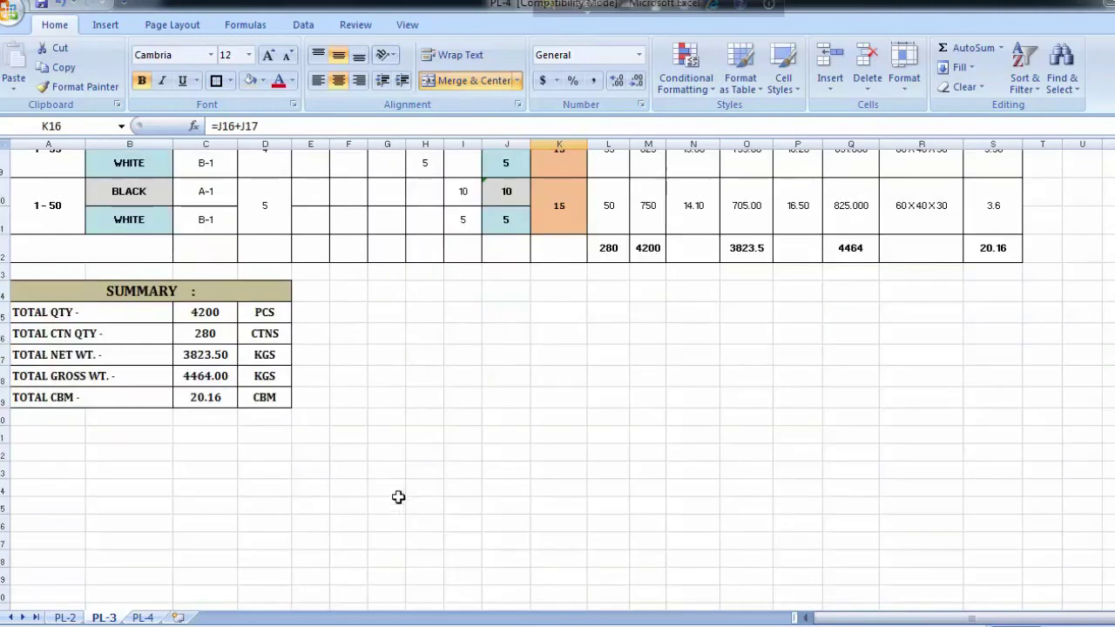
pyautogui.scroll(5, 398, 498)
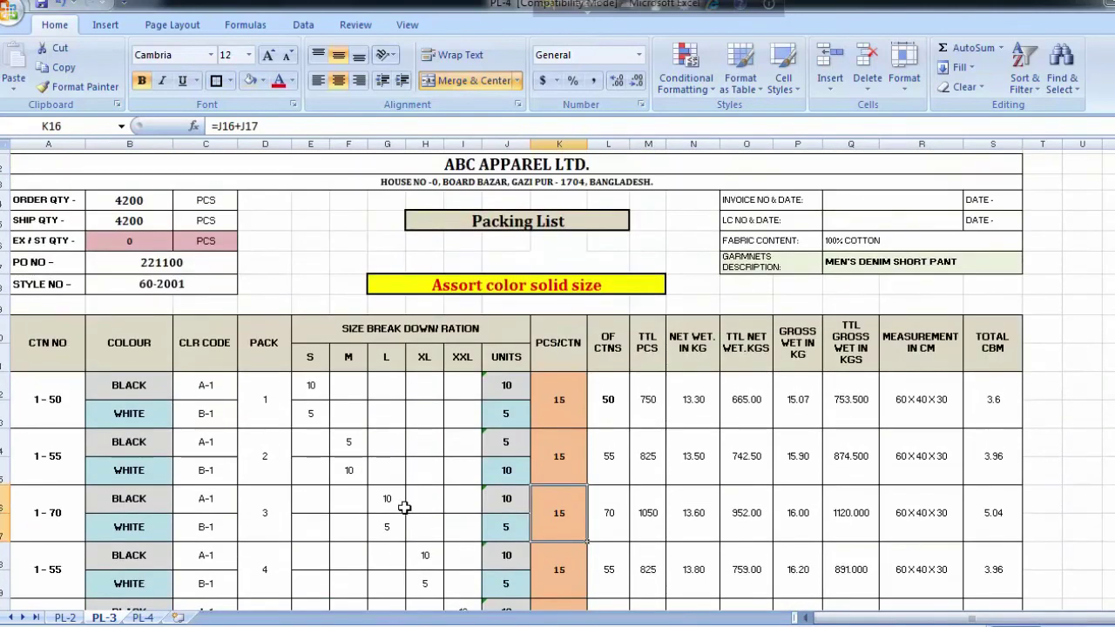